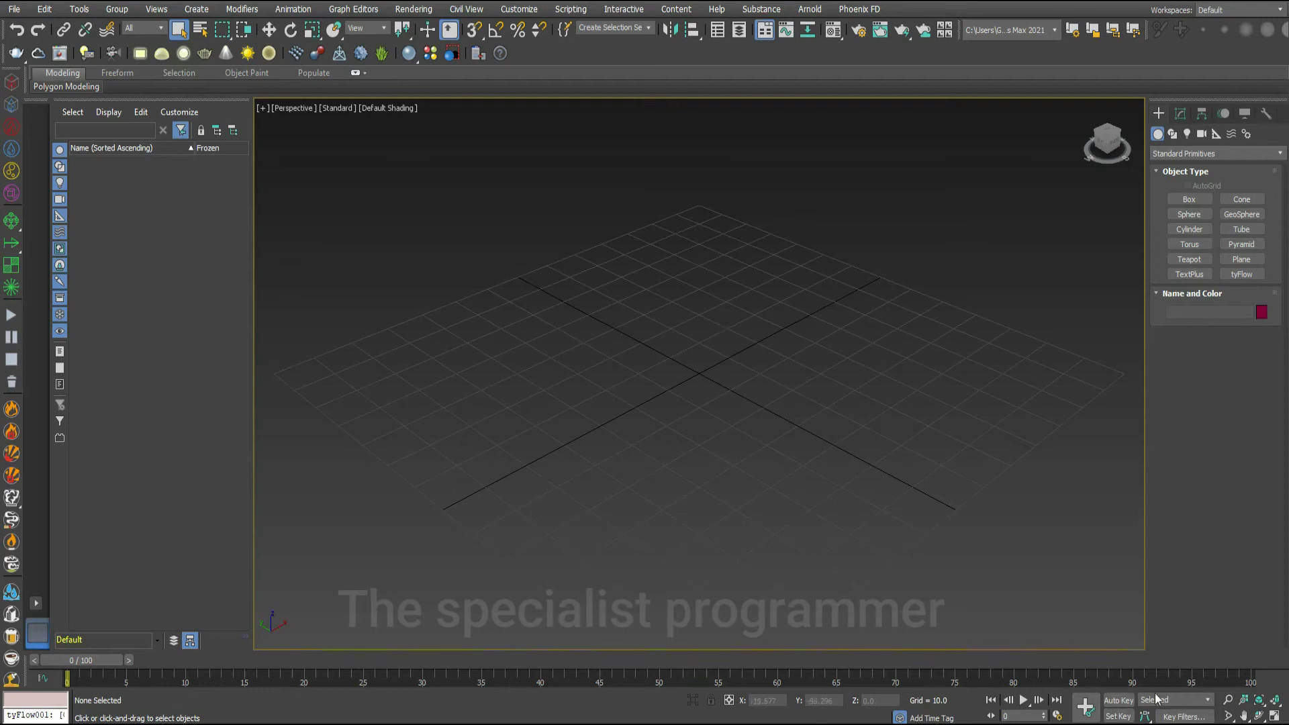
Step: Create a sphere at the grid centre and scale it flat along Z into a wide disc
click(1186, 219)
drag(706, 371, 642, 374)
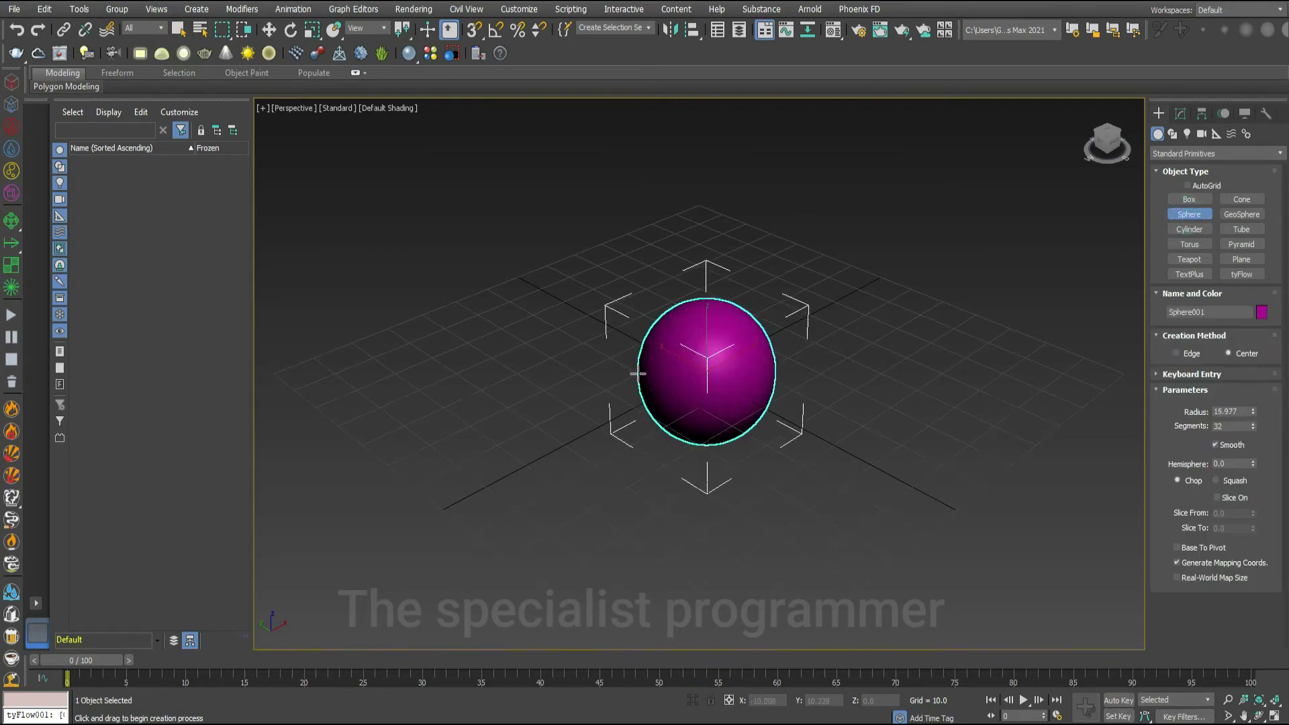
right_click(675, 364)
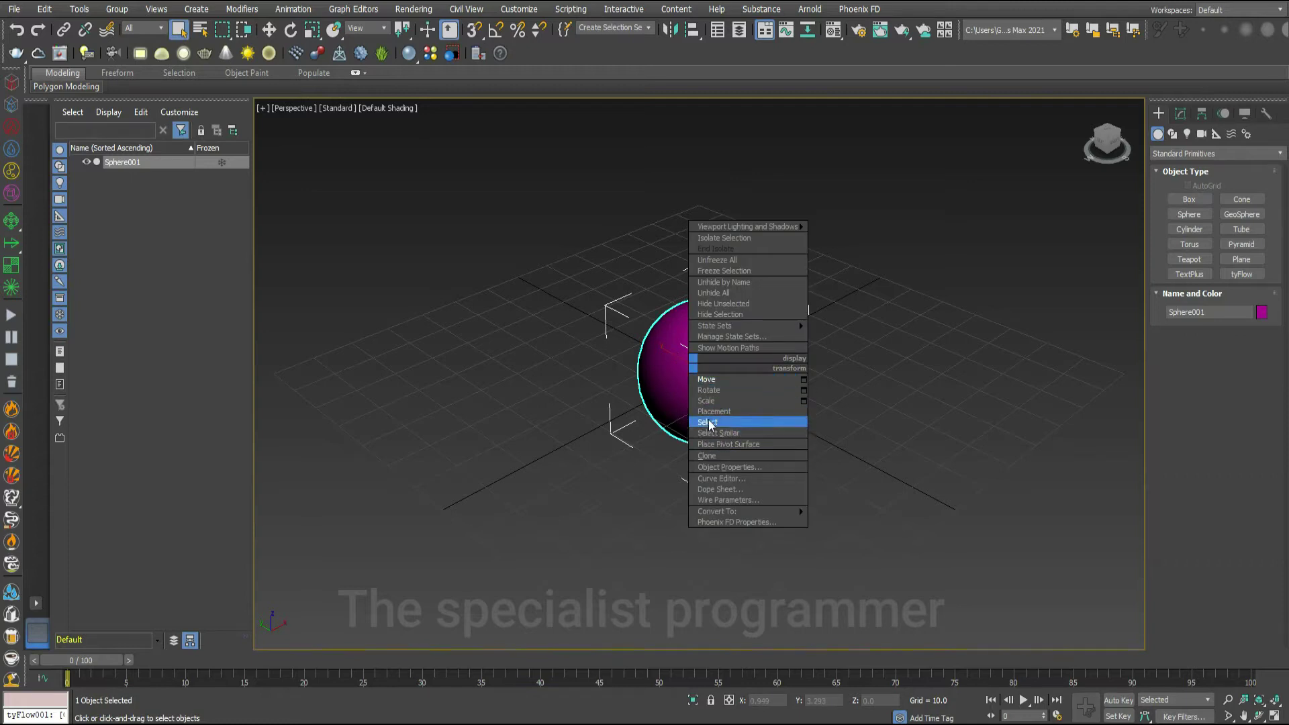
click(716, 400)
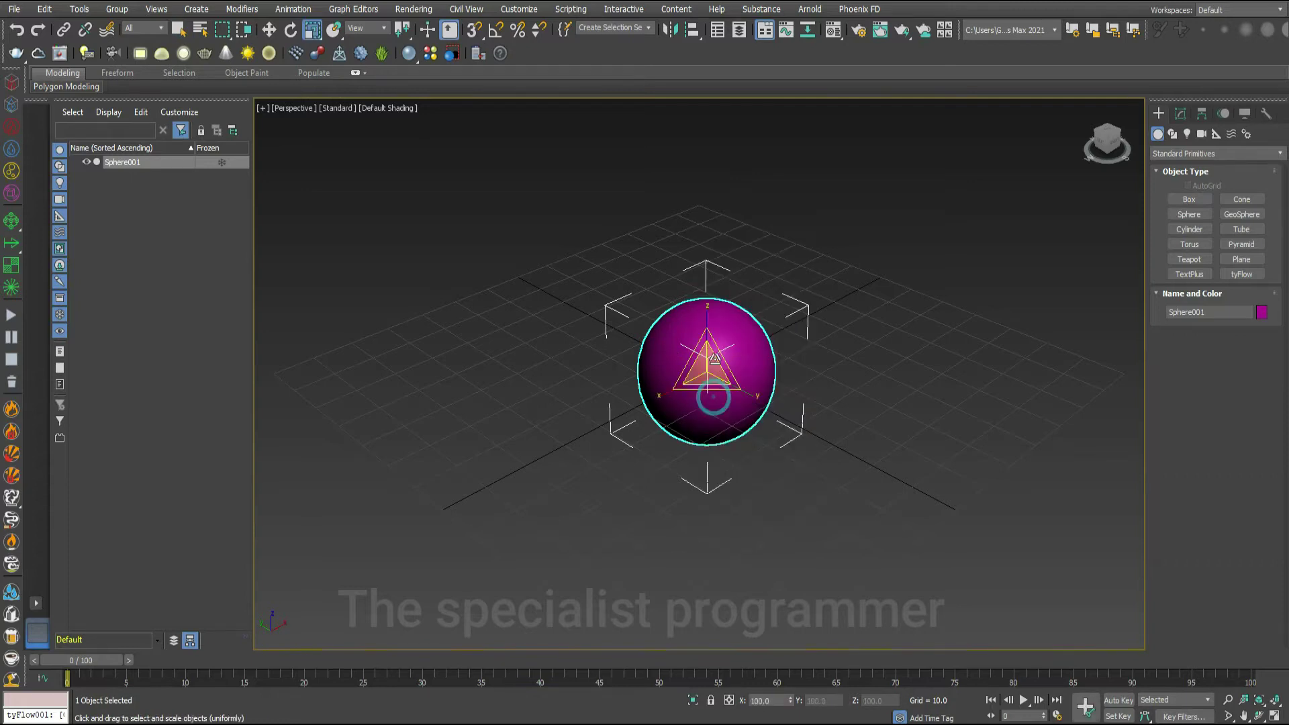
mouse_move(703, 376)
mouse_down()
mouse_move(696, 413)
mouse_move(717, 419)
mouse_move(758, 396)
mouse_up()
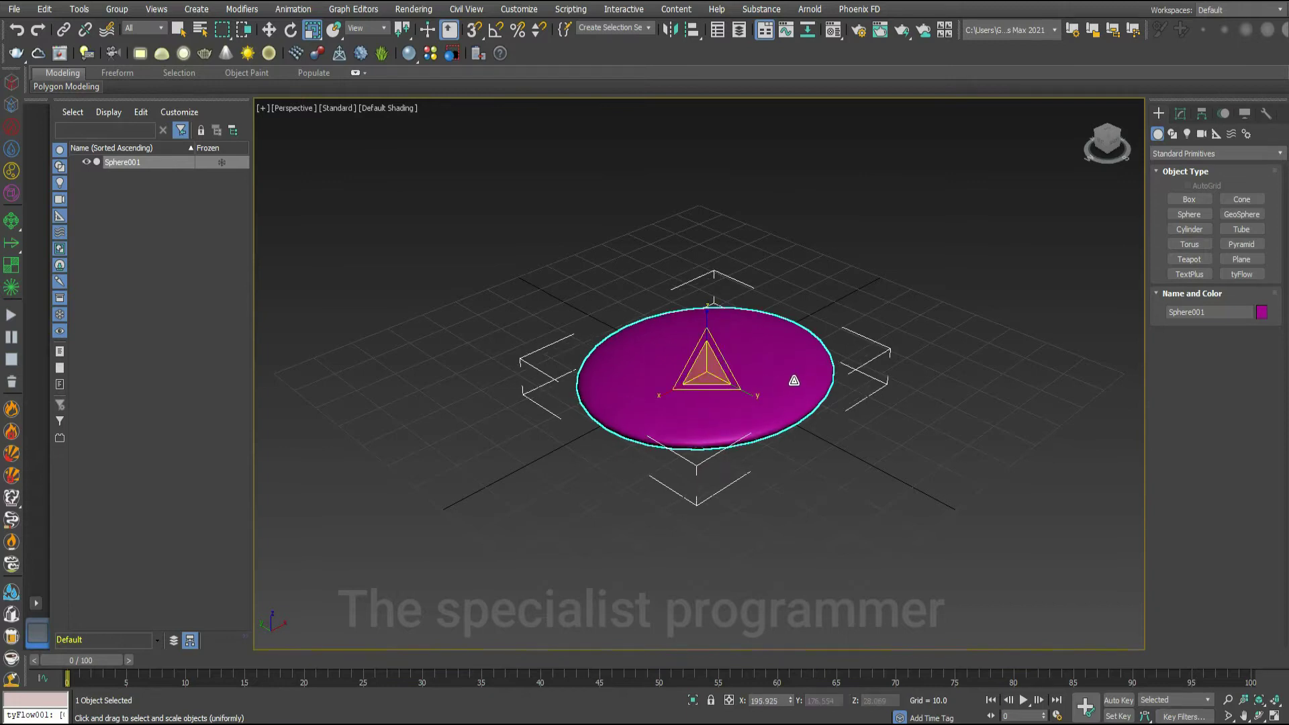
Step: Convert the disc to an editable poly and push a front rim polygon down into a dent
right_click(784, 374)
mouse_move(808, 517)
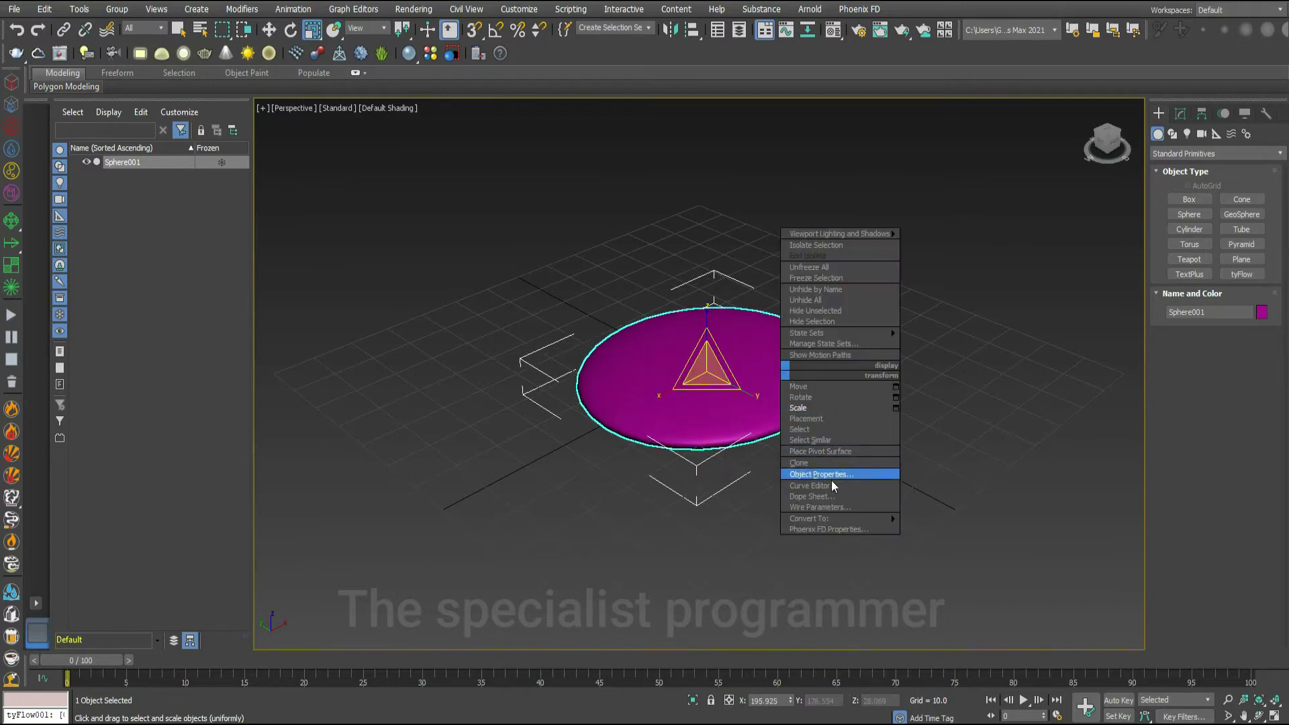
click(957, 529)
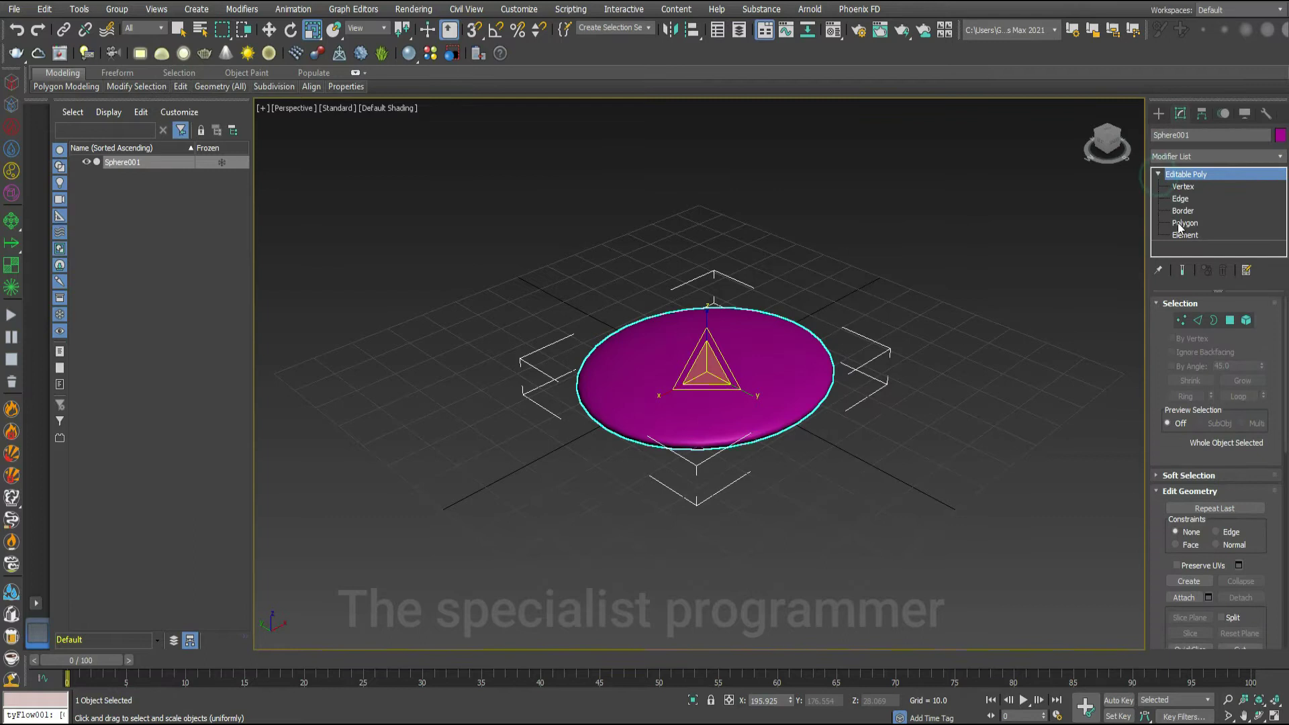
click(1186, 222)
click(816, 395)
click(780, 408)
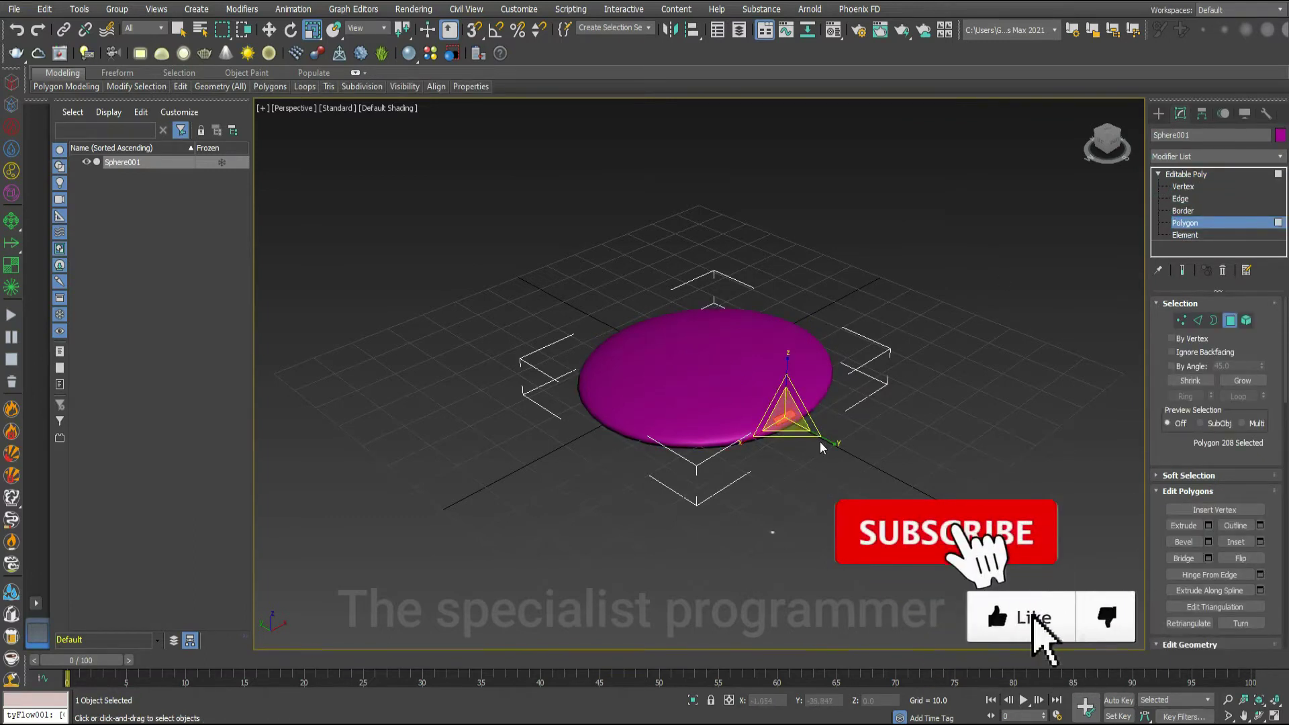
right_click(784, 414)
click(804, 432)
drag(783, 416, 818, 435)
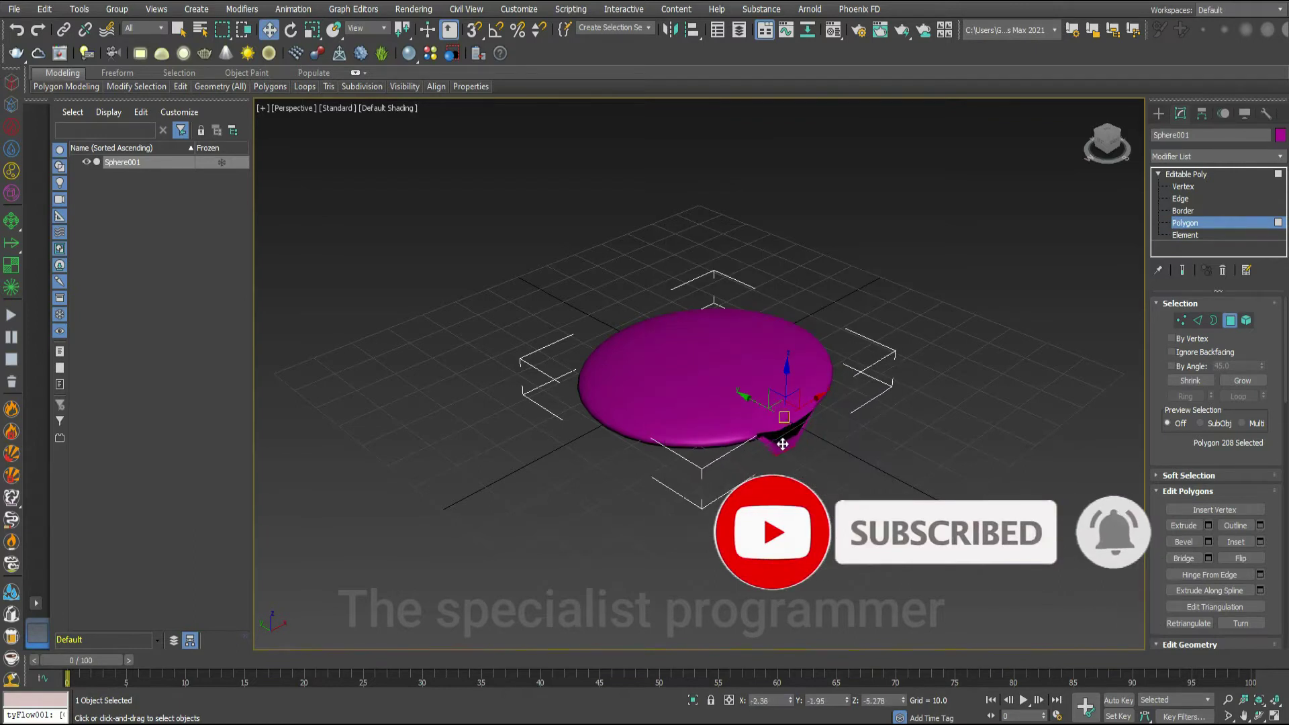
Step: Pull a left-edge rim polygon outward, then select polygons along the left and back rim
click(688, 432)
click(616, 429)
drag(613, 427, 594, 431)
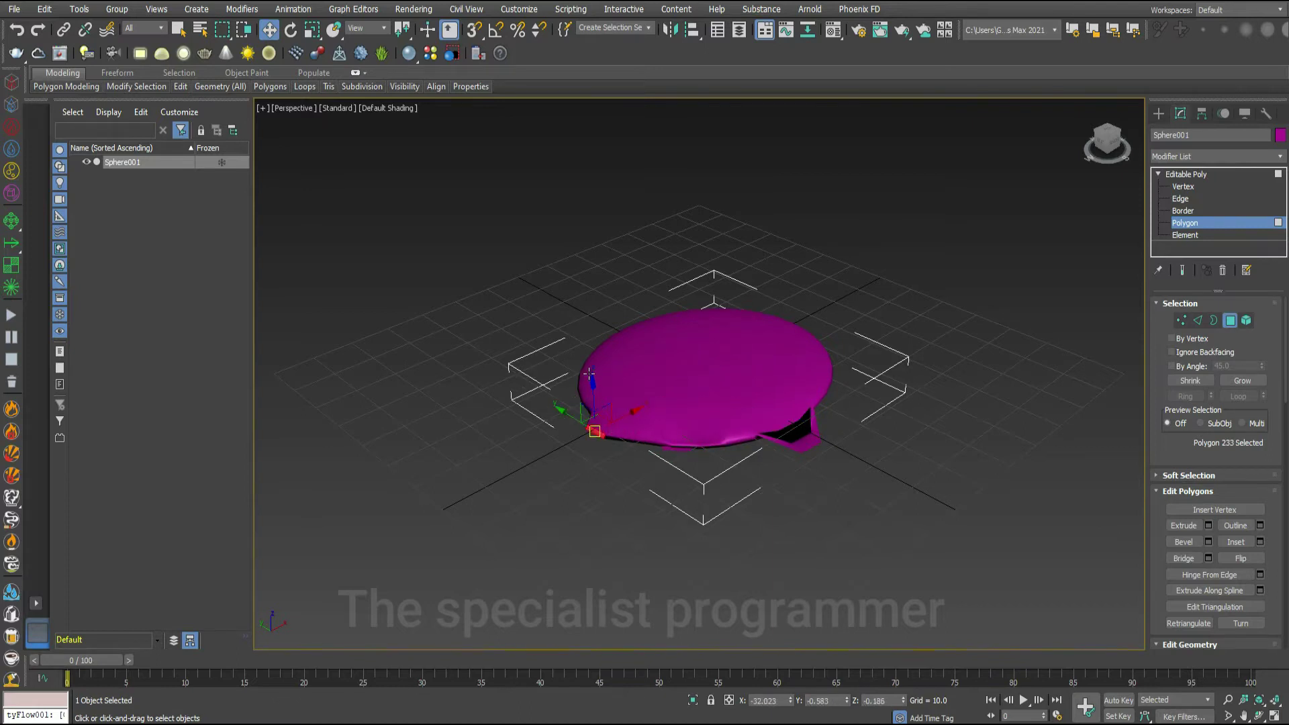
double_click(592, 348)
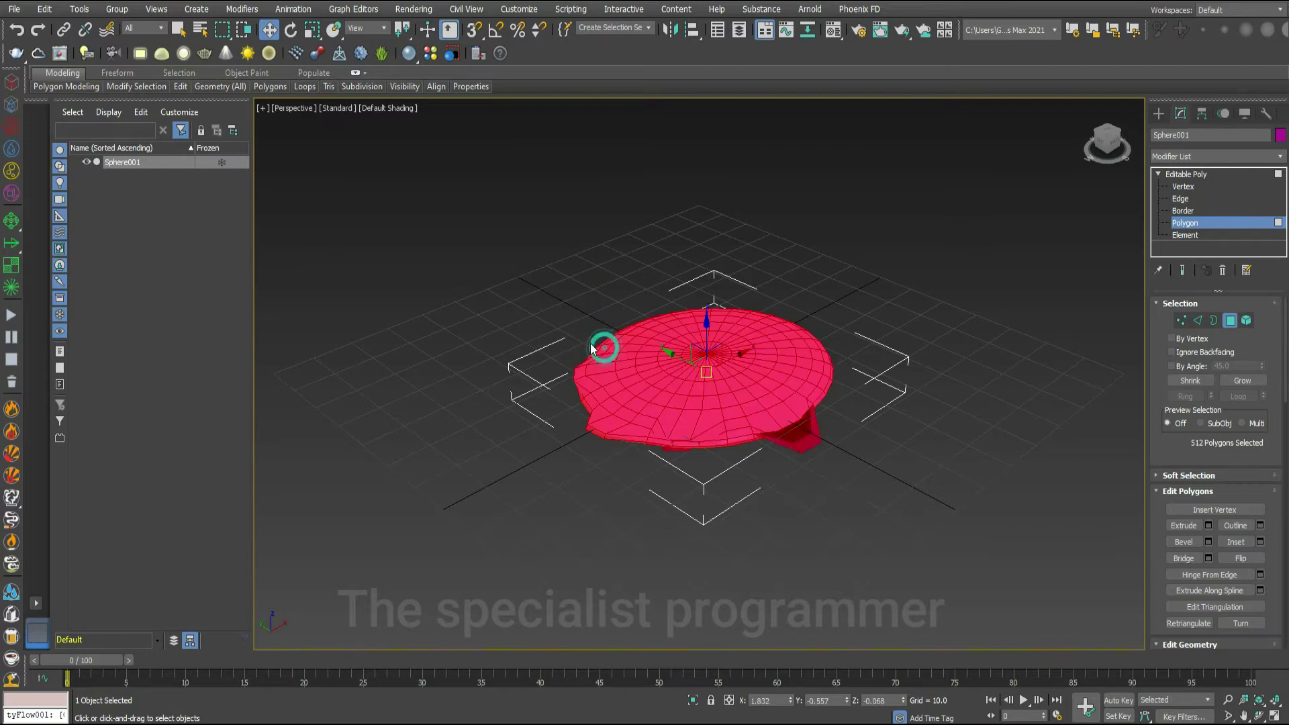
click(604, 349)
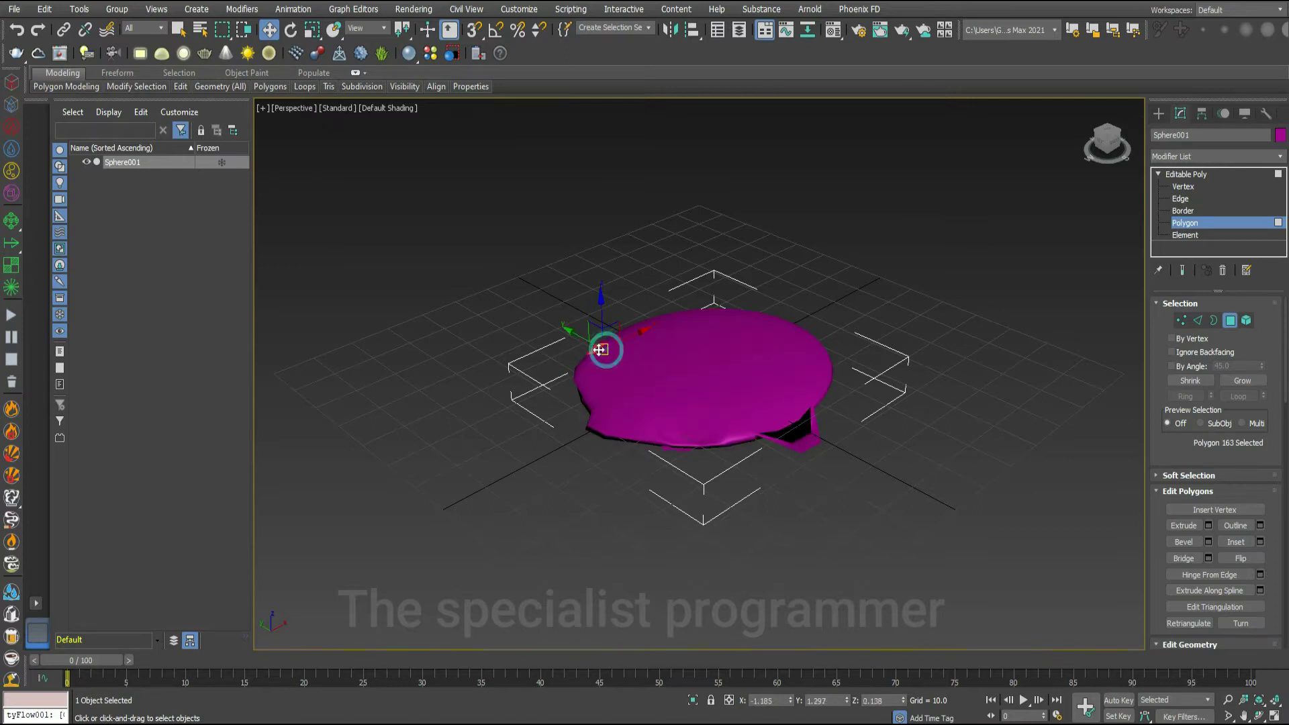
click(663, 315)
click(737, 313)
Step: Select polygons along the right and front rim and shift the front dent to reshape it
click(785, 322)
click(823, 336)
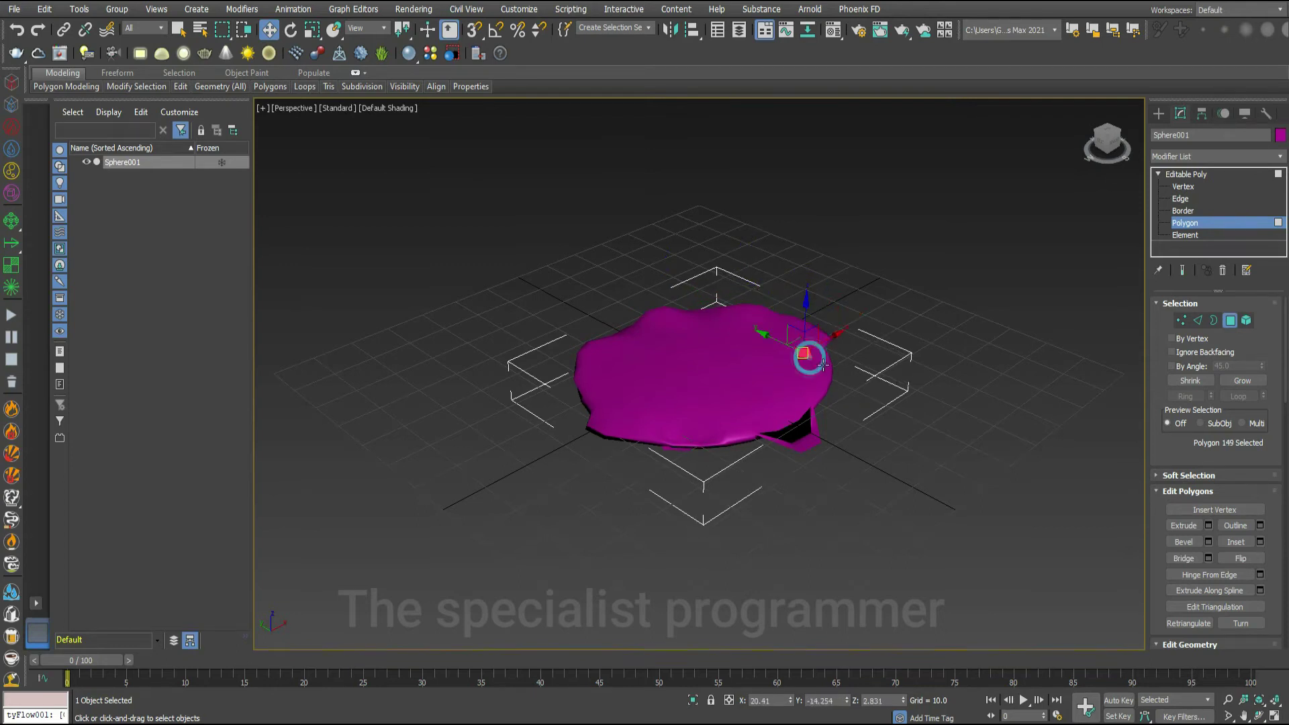
click(823, 366)
click(795, 433)
drag(802, 407, 798, 430)
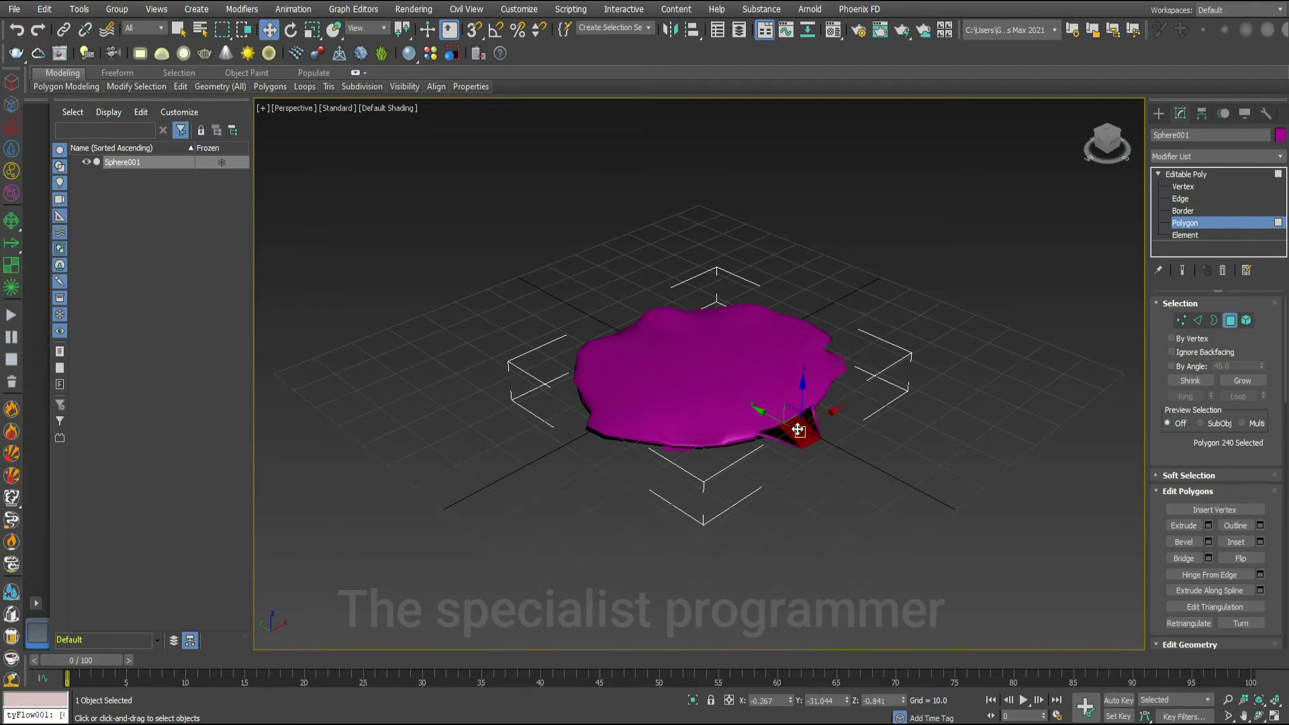
click(851, 395)
click(943, 358)
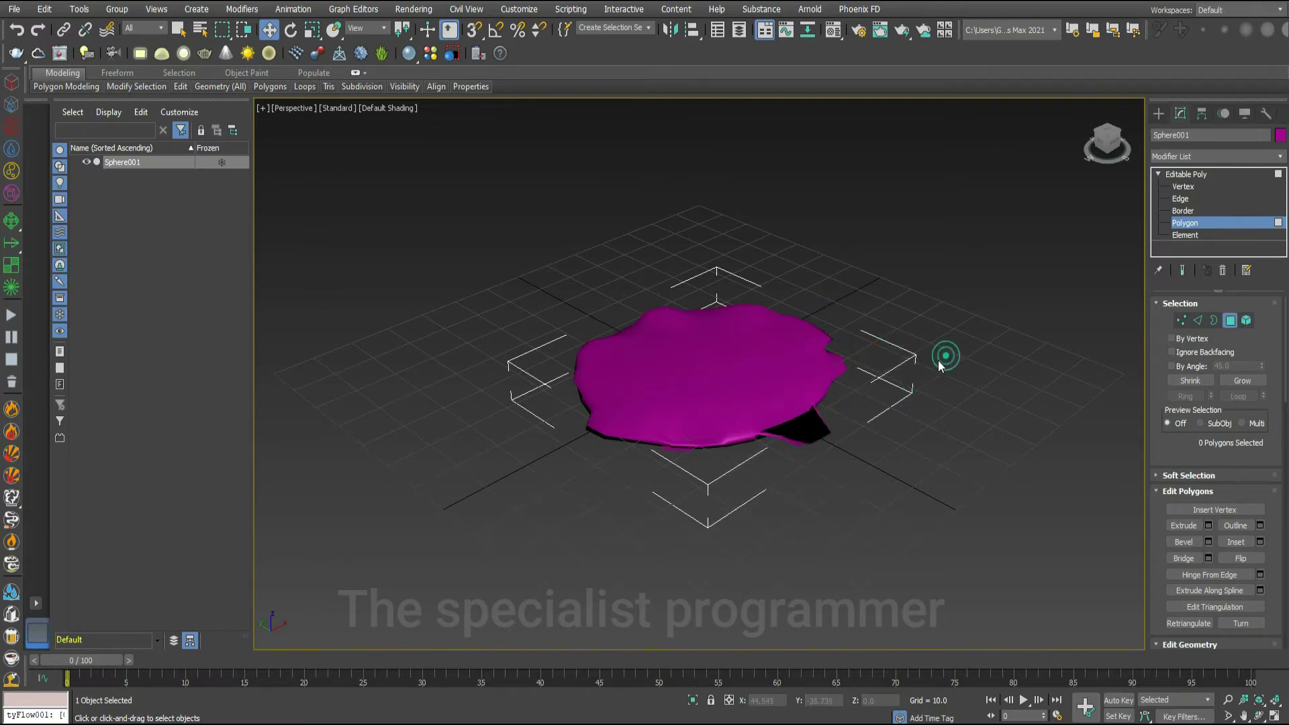
Step: Leave polygon mode and draw a box on top of the puddle
click(1159, 173)
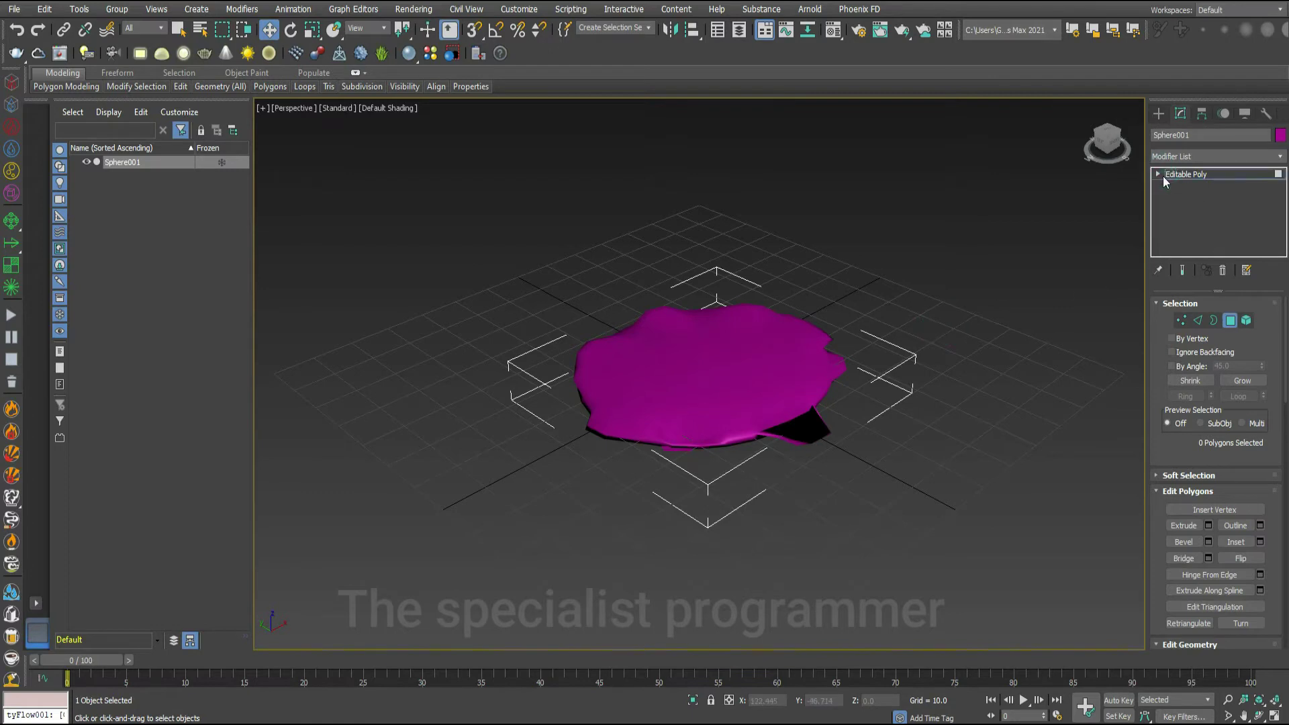
click(854, 325)
click(1158, 113)
click(1188, 199)
mouse_move(810, 331)
mouse_down()
mouse_move(616, 373)
mouse_move(553, 368)
mouse_up()
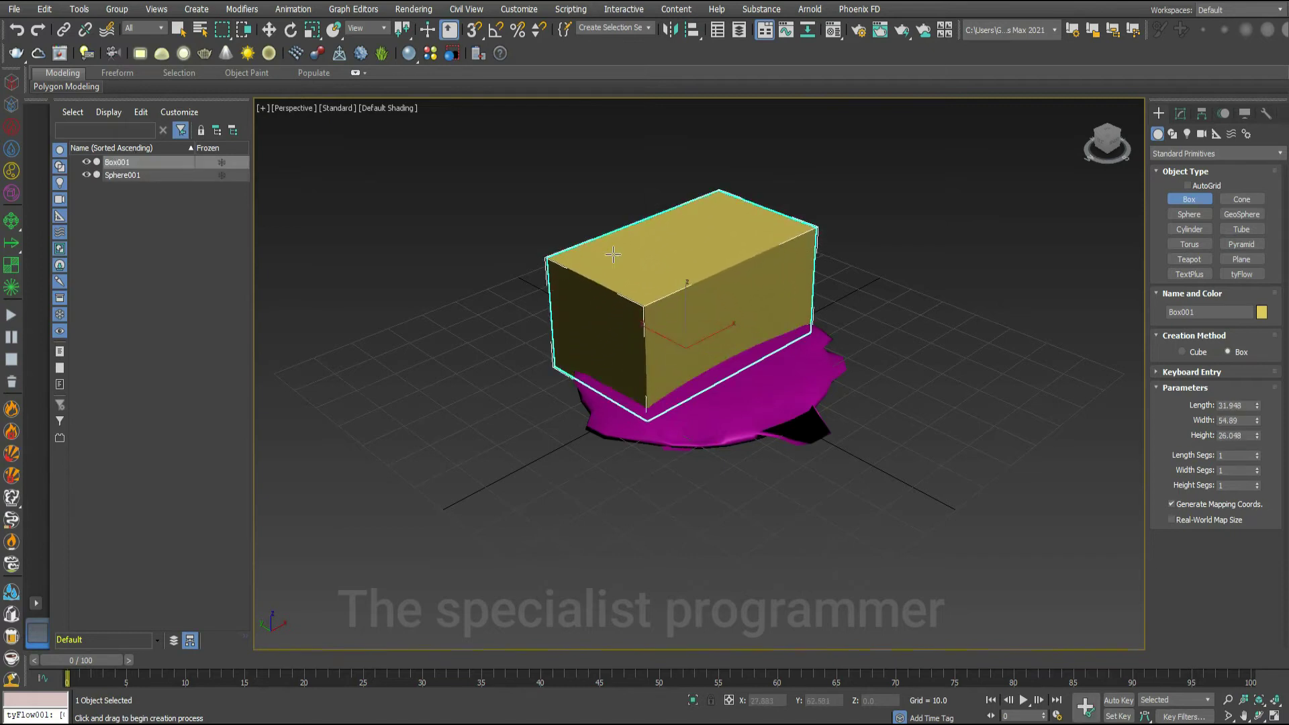
Step: Make the box dark blue and reposition it over the puddle
click(1261, 312)
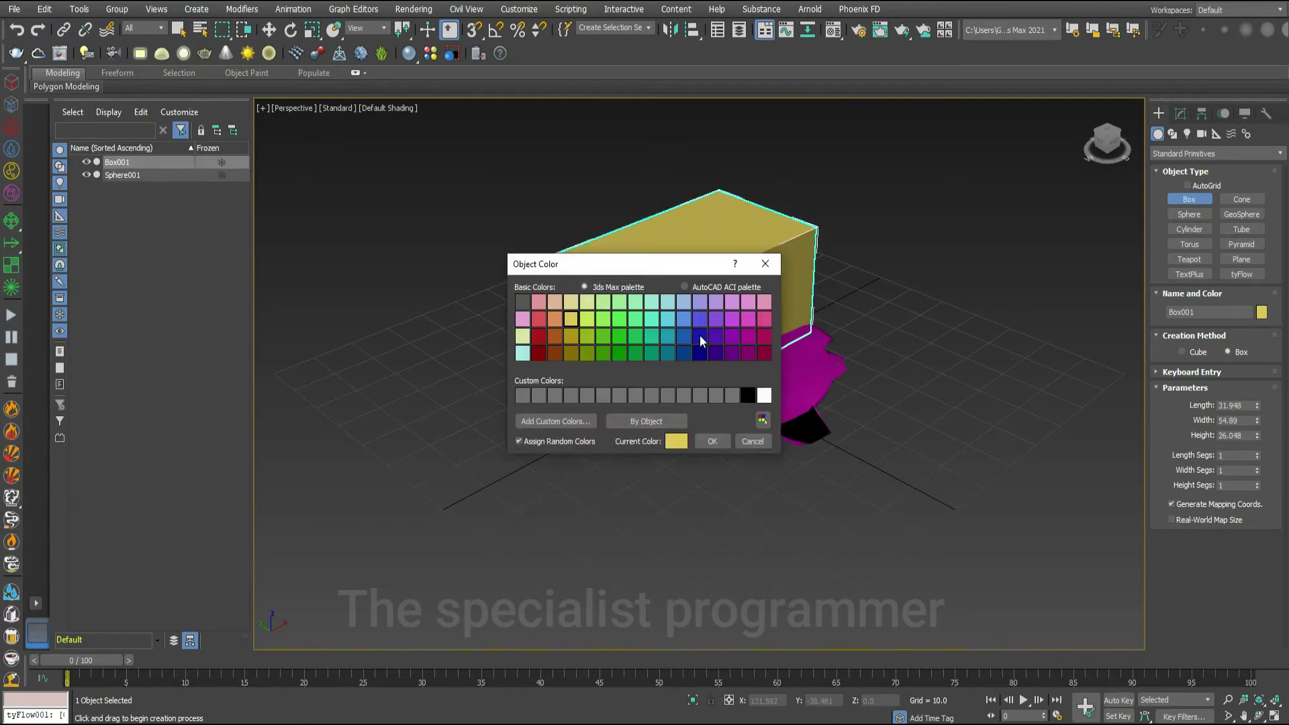
double_click(699, 340)
right_click(682, 334)
mouse_move(664, 336)
mouse_down()
mouse_move(697, 363)
mouse_move(711, 322)
mouse_move(727, 344)
mouse_up()
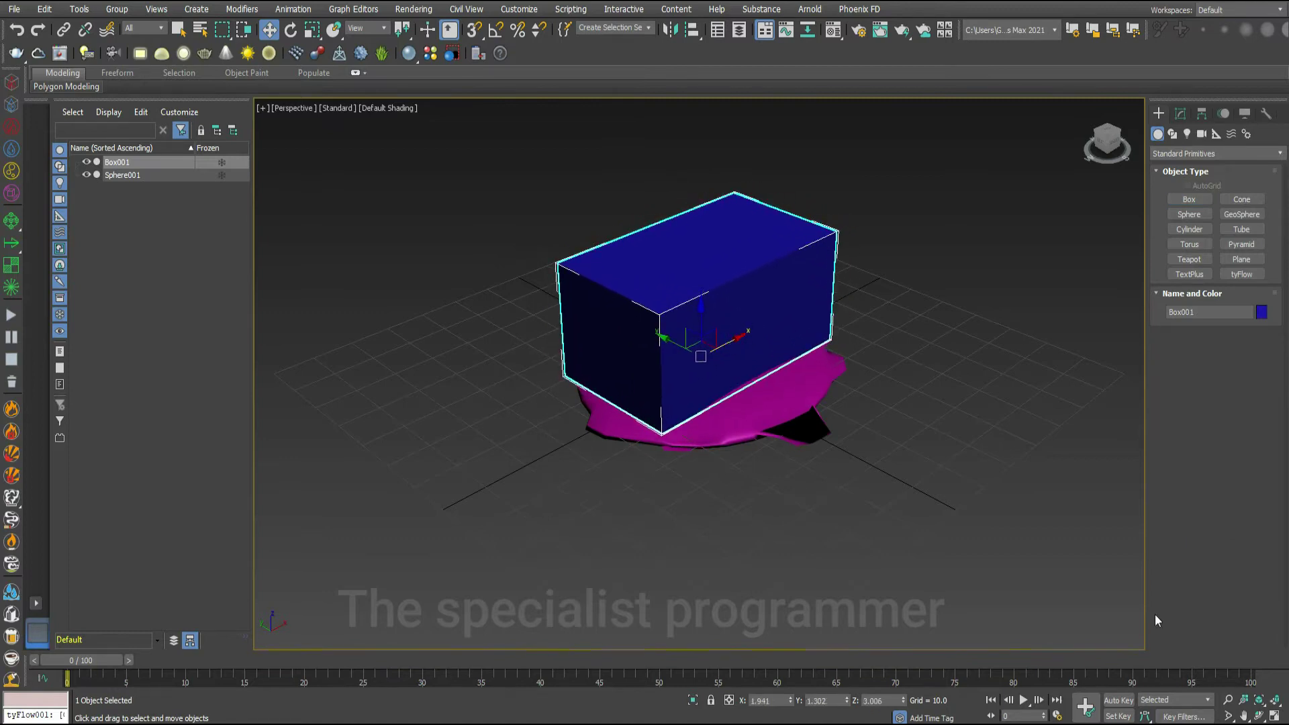
Step: In four-viewport layout, reduce the box width to 42.266 and lower it onto the puddle
click(1273, 716)
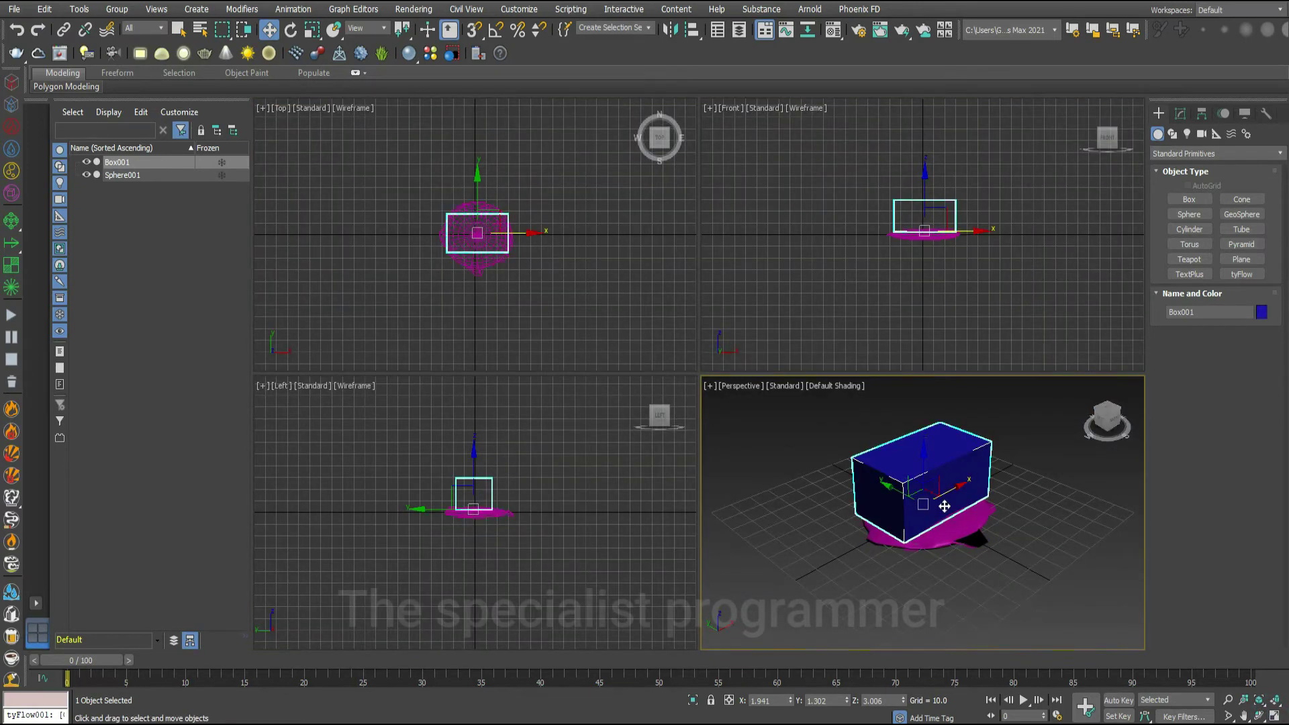
click(1180, 114)
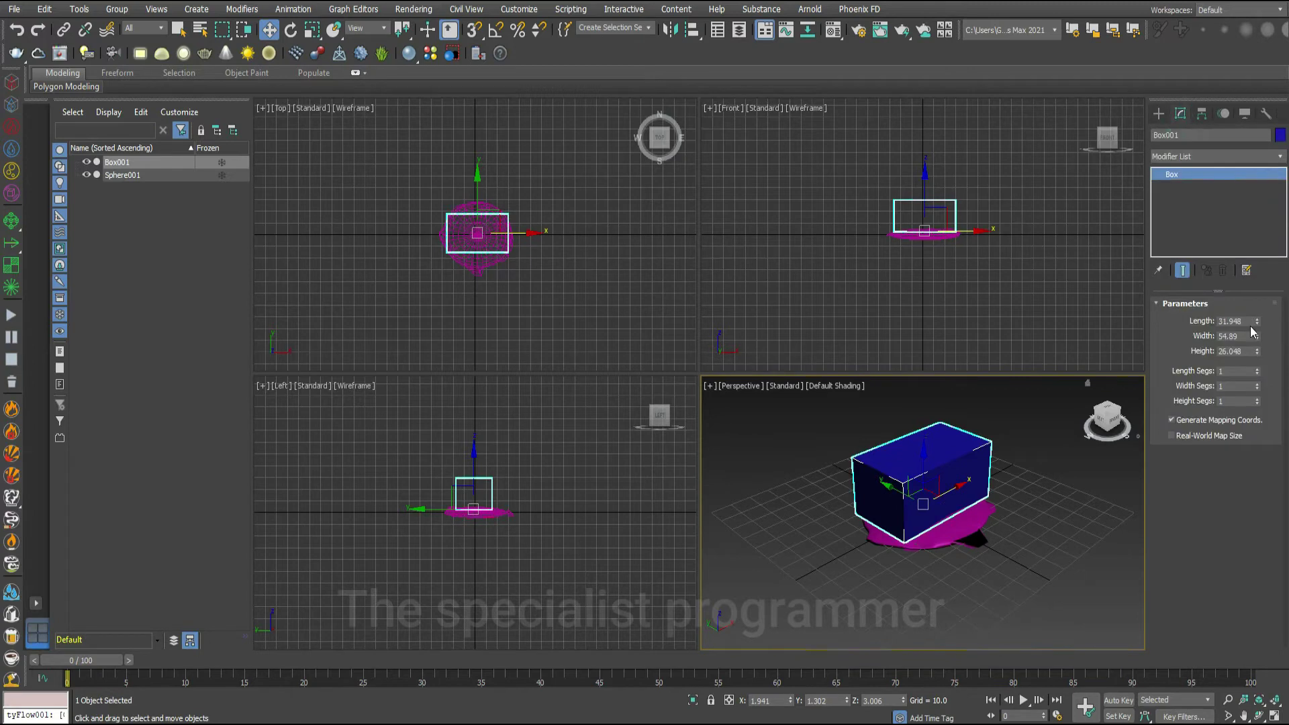
mouse_move(1256, 340)
mouse_down()
mouse_move(1255, 351)
mouse_move(1258, 327)
mouse_up()
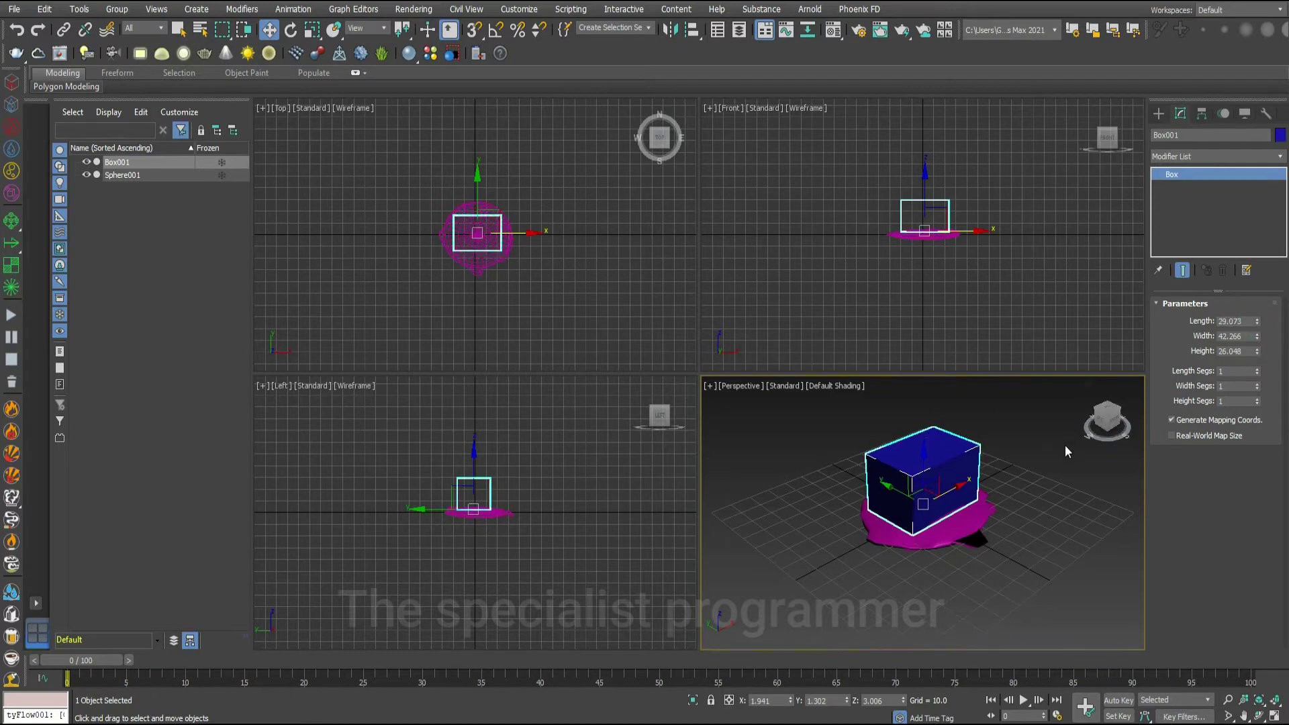
drag(926, 194, 926, 190)
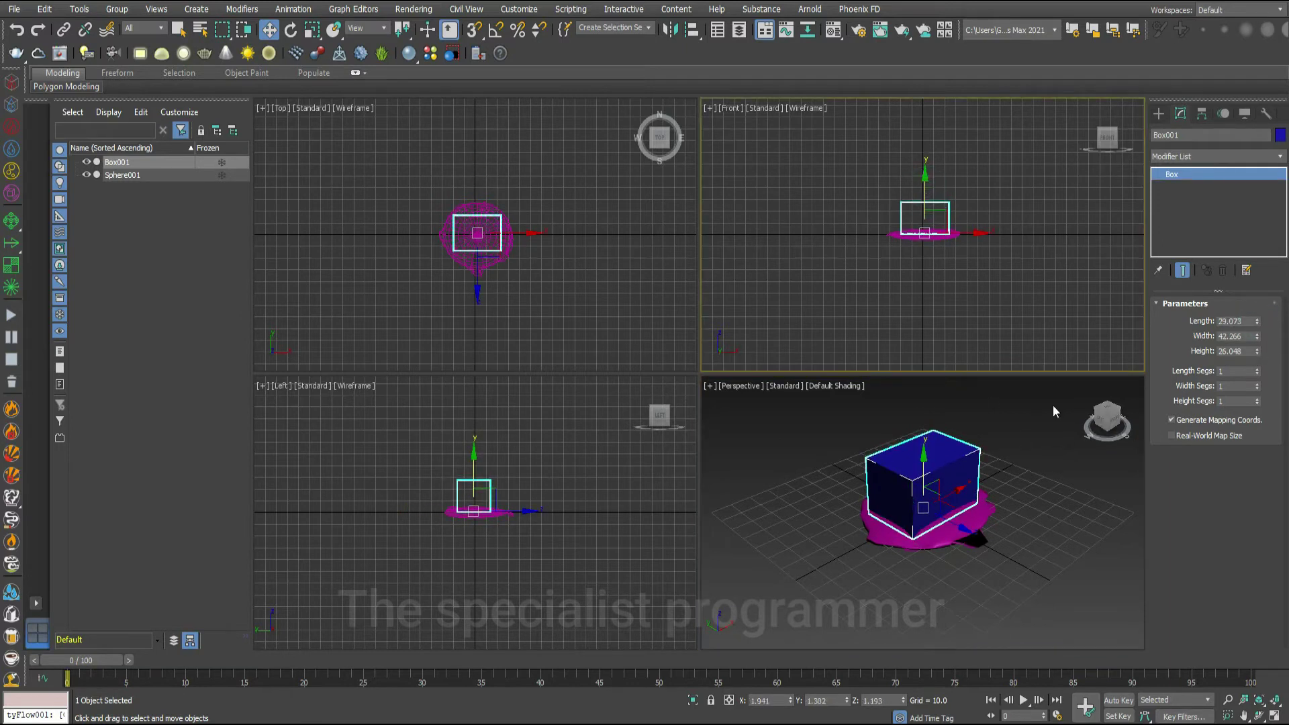
click(1100, 594)
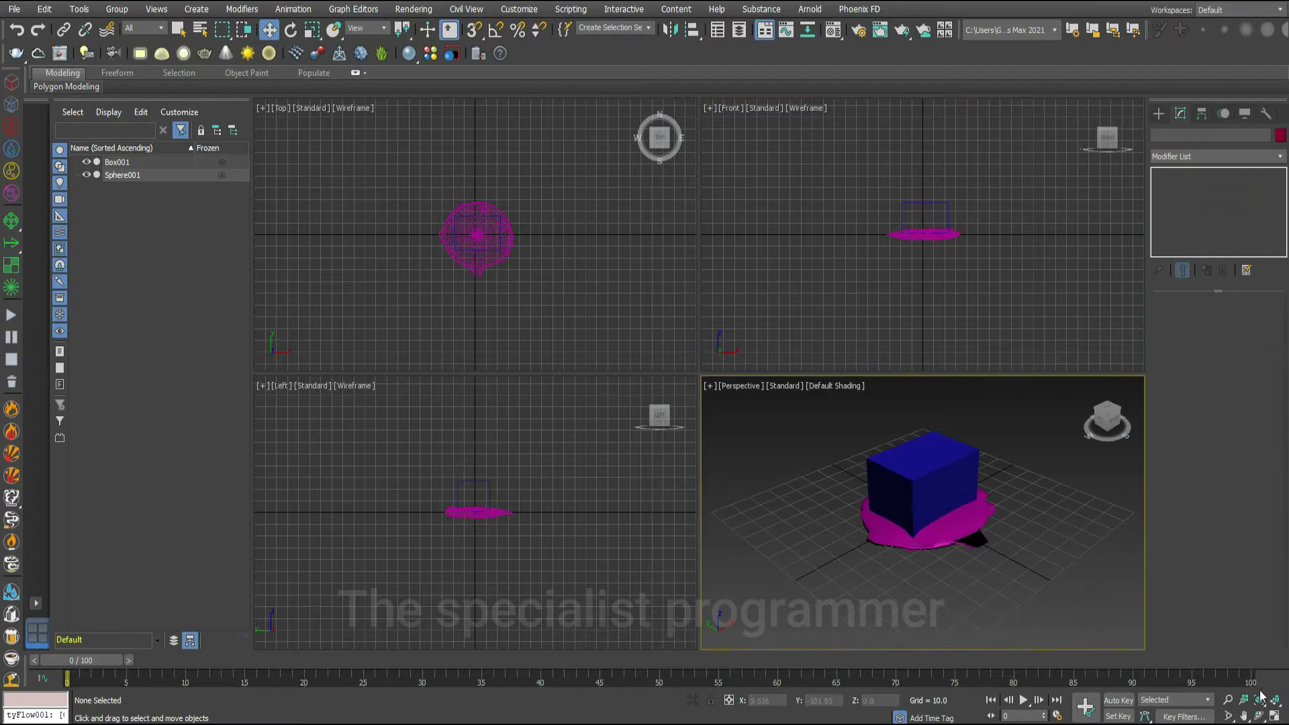
Step: Maximize the Perspective view, create a tyFlow001 object beside the box, and open its flow editor
key(alt+w)
click(1157, 112)
click(1241, 273)
click(1009, 296)
drag(1009, 296, 978, 377)
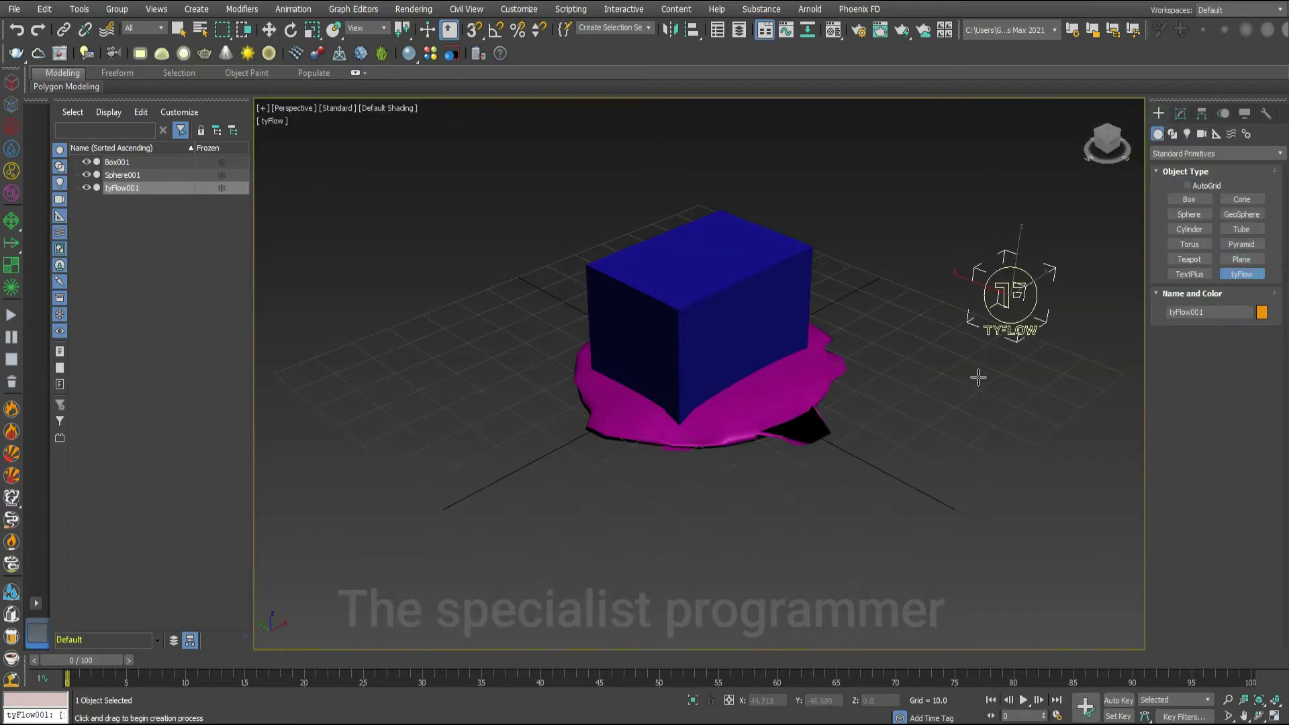
click(1180, 114)
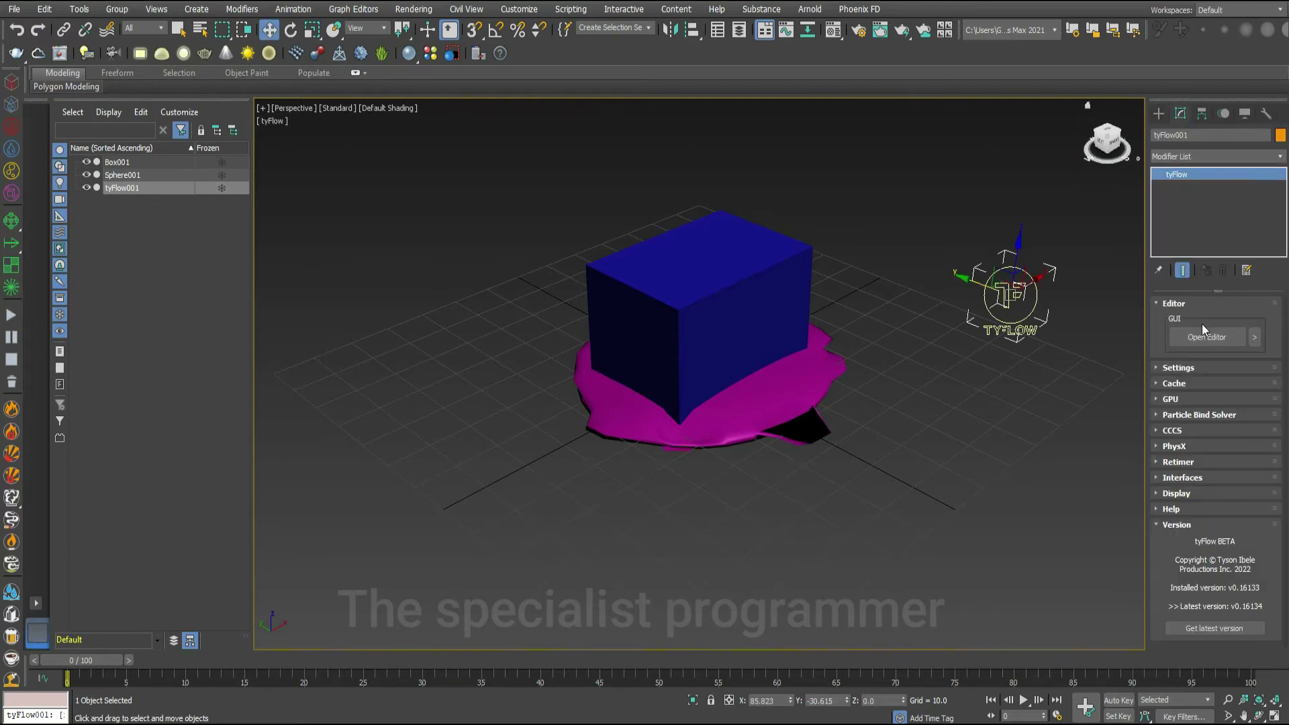
click(1210, 335)
Step: Move and narrow the flow editor on the left side and show the VDB operator category
drag(654, 90, 577, 91)
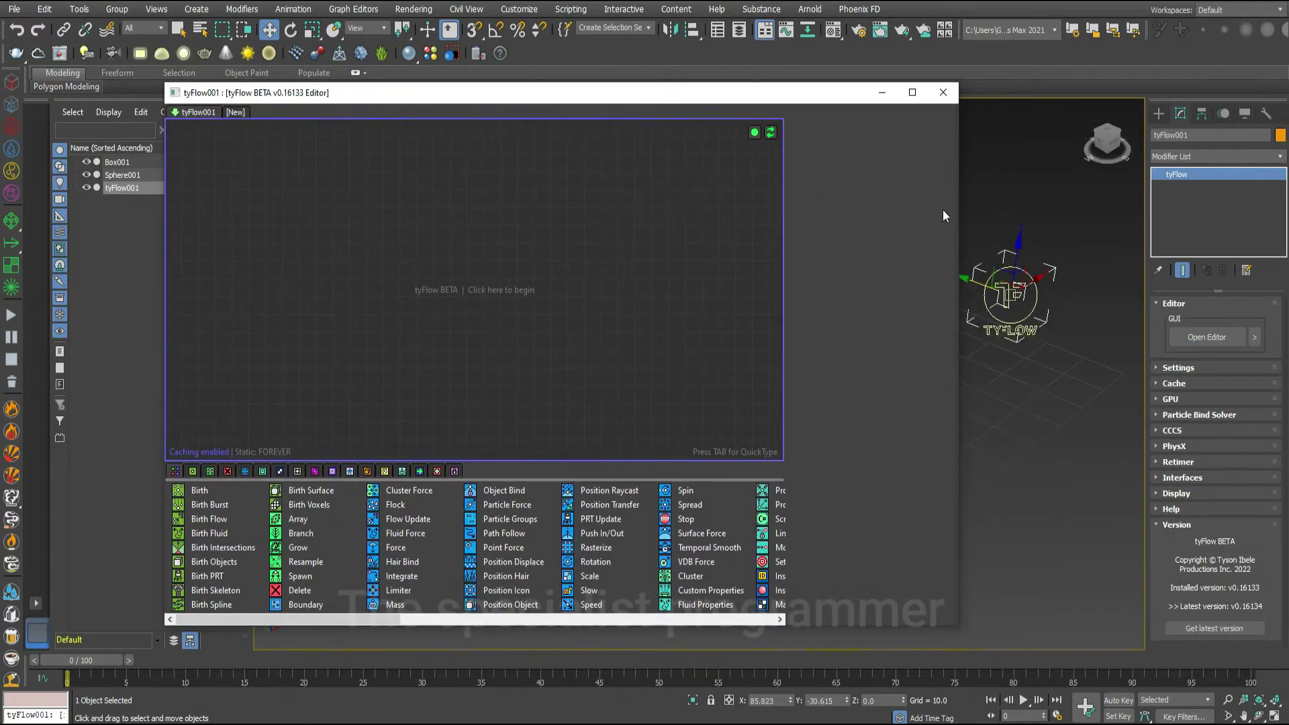
drag(960, 209, 818, 209)
drag(575, 93, 533, 91)
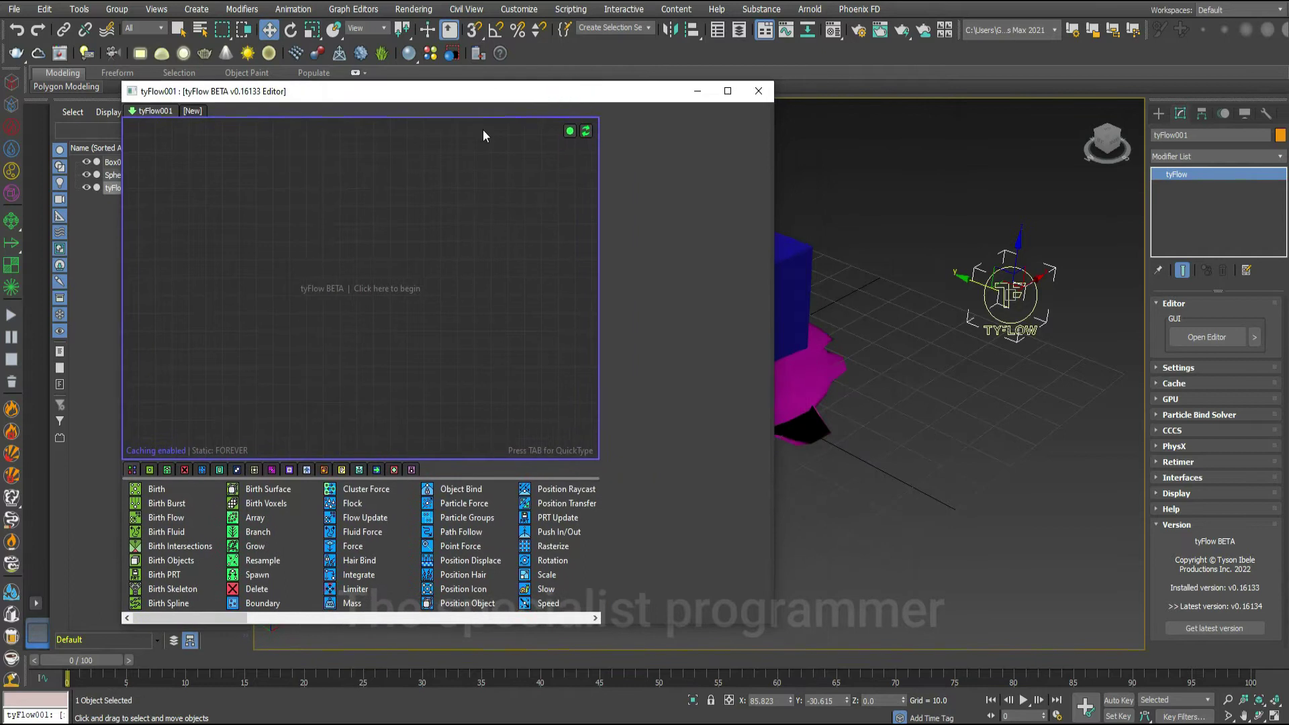
drag(436, 97, 369, 97)
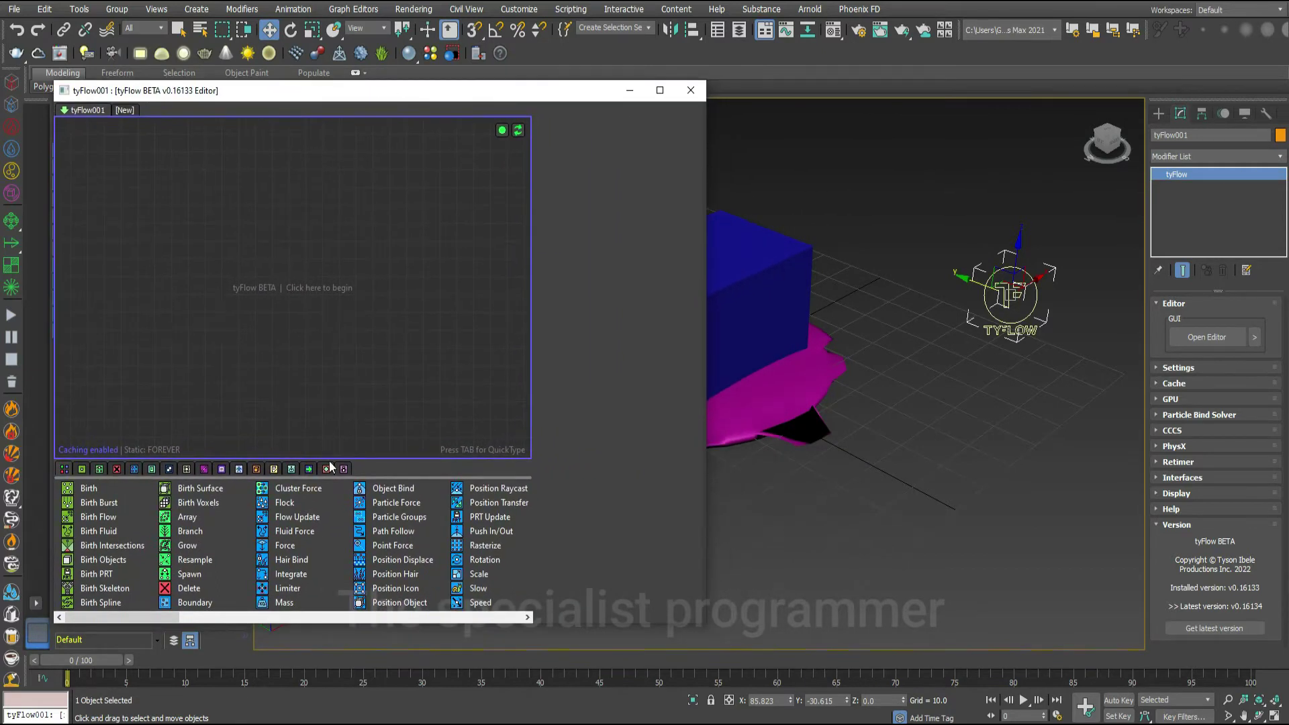
click(325, 470)
Step: Build Event_001 with Birth VDB, Object to SDF and VDB Copy Out operators
click(85, 490)
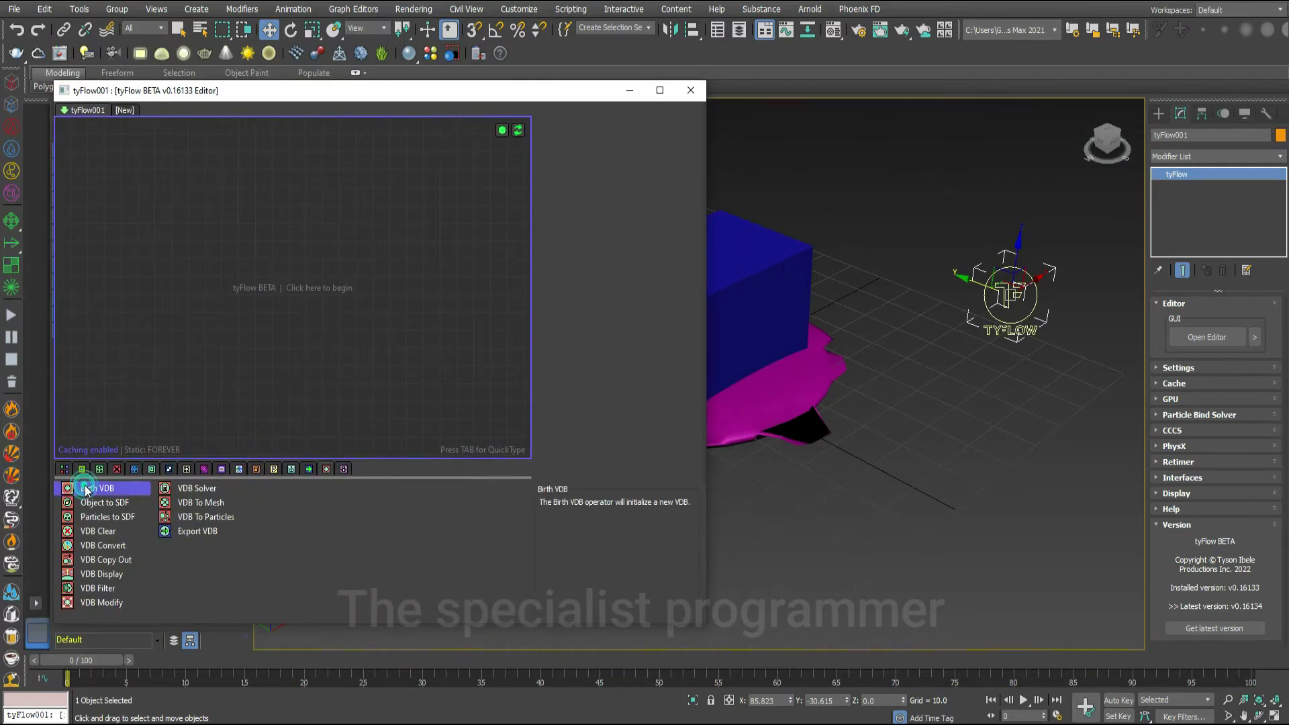
drag(130, 212, 240, 348)
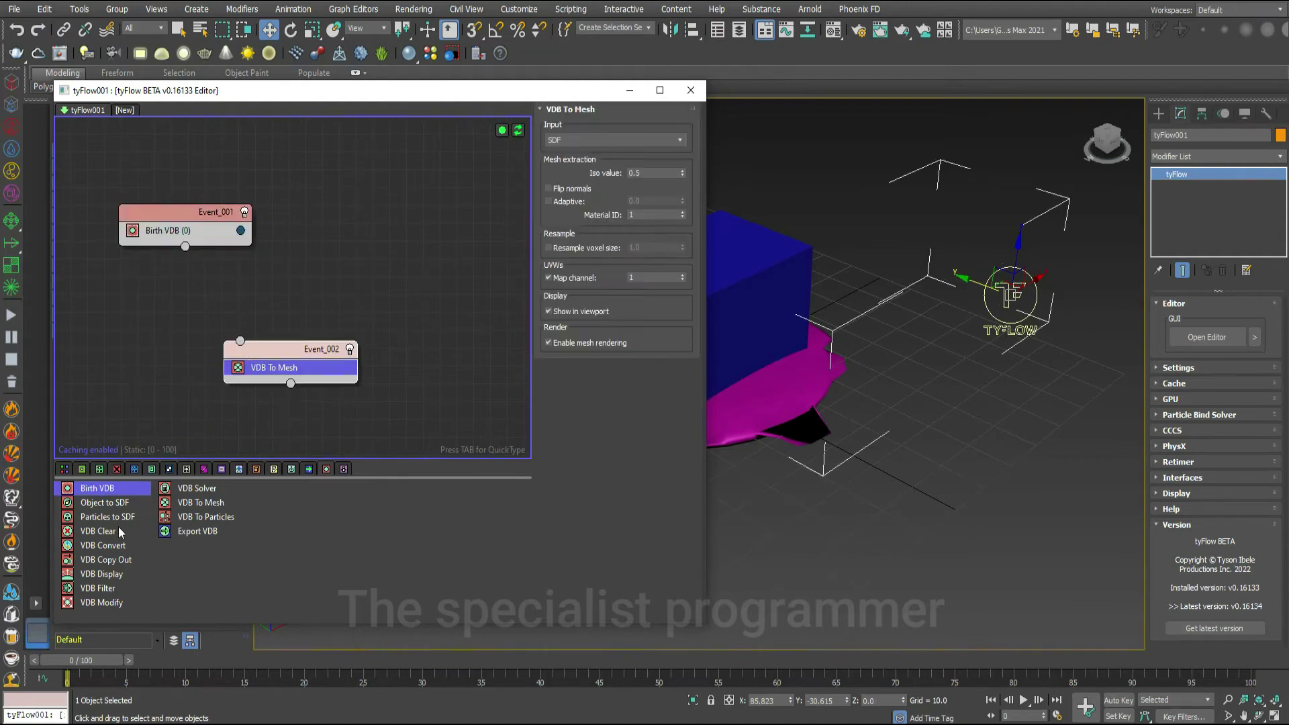
click(107, 504)
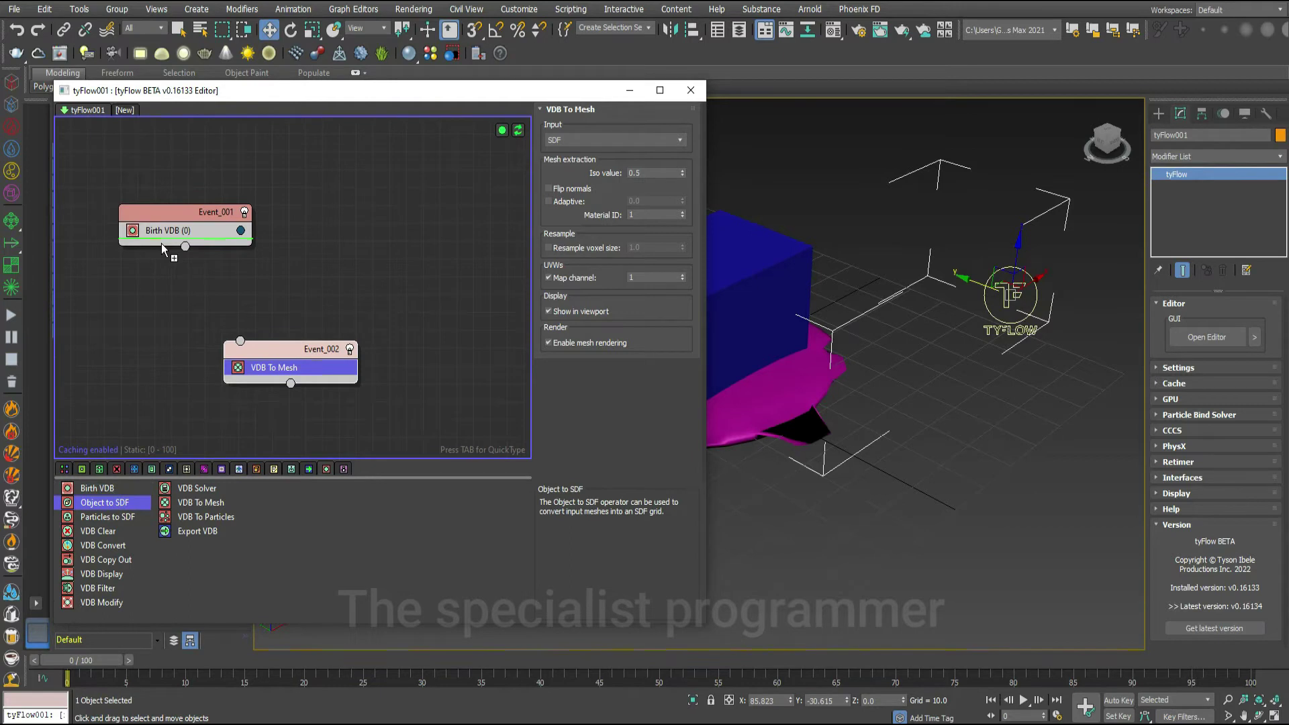
drag(161, 245, 161, 246)
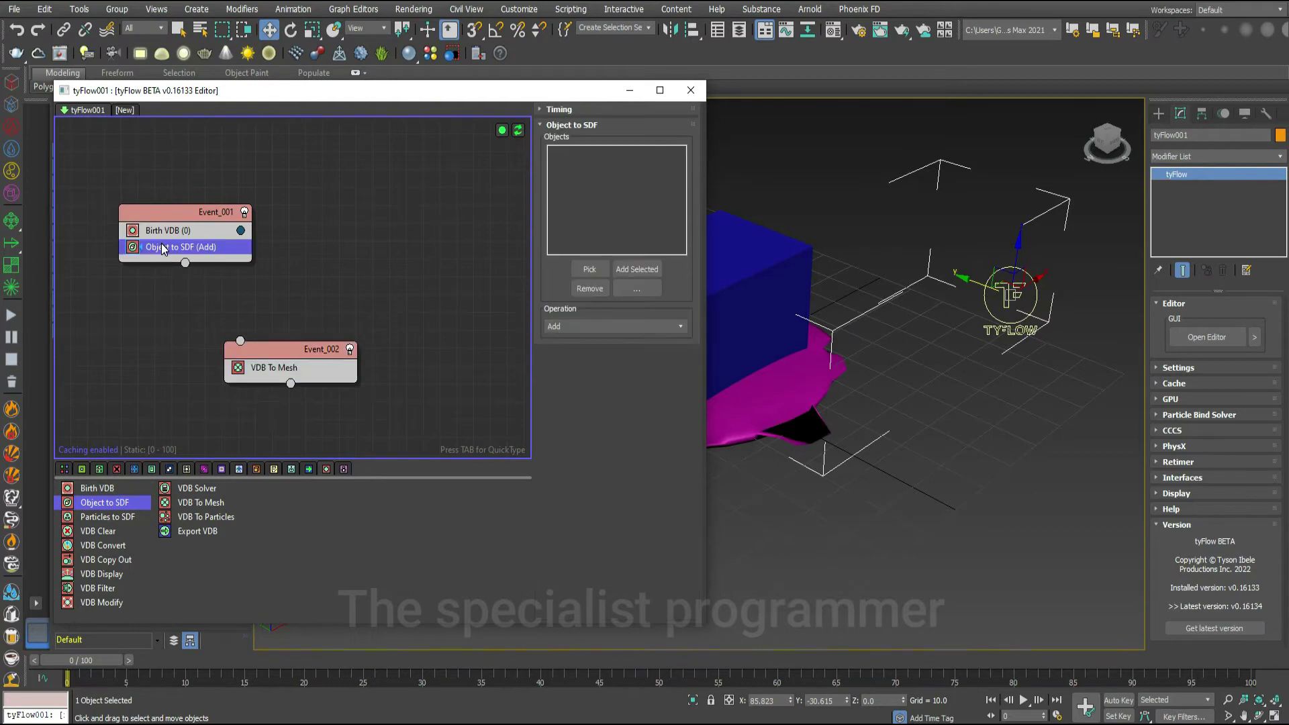
click(94, 562)
drag(163, 268, 165, 270)
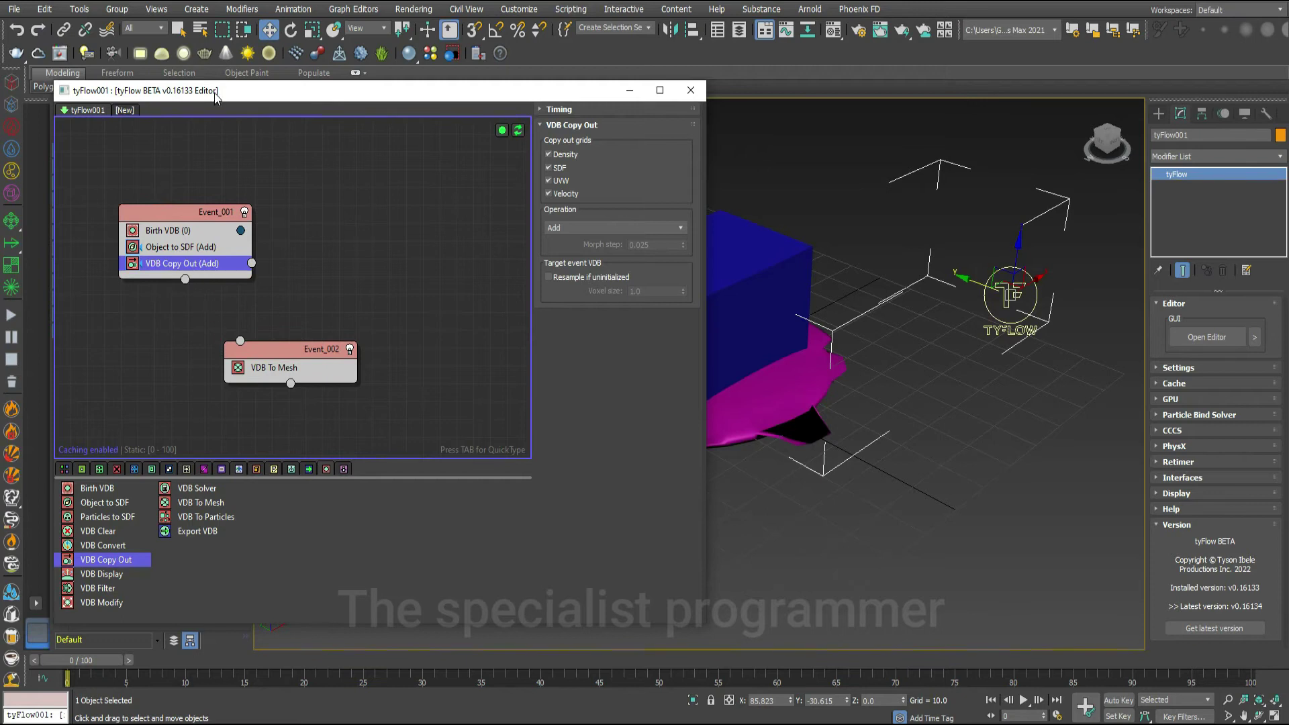
drag(216, 96, 199, 106)
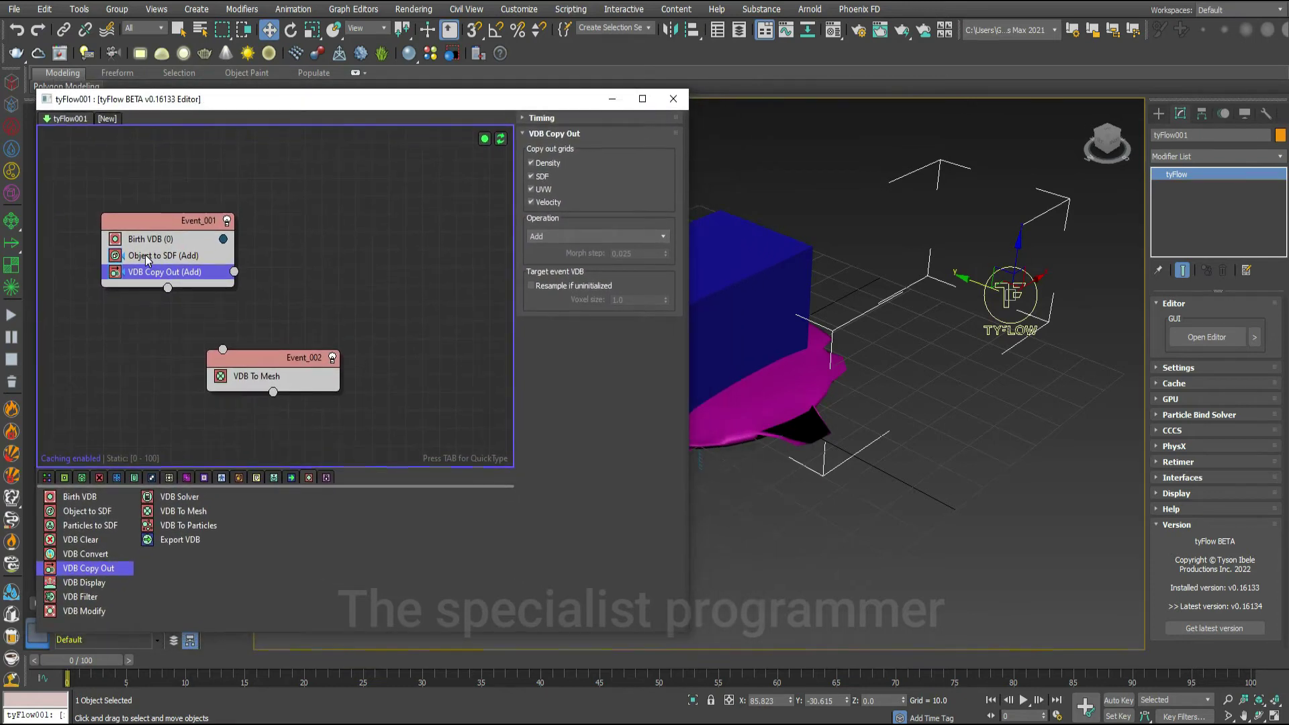
Step: Set Object to SDF to use Box001 as its source object
click(148, 256)
click(569, 282)
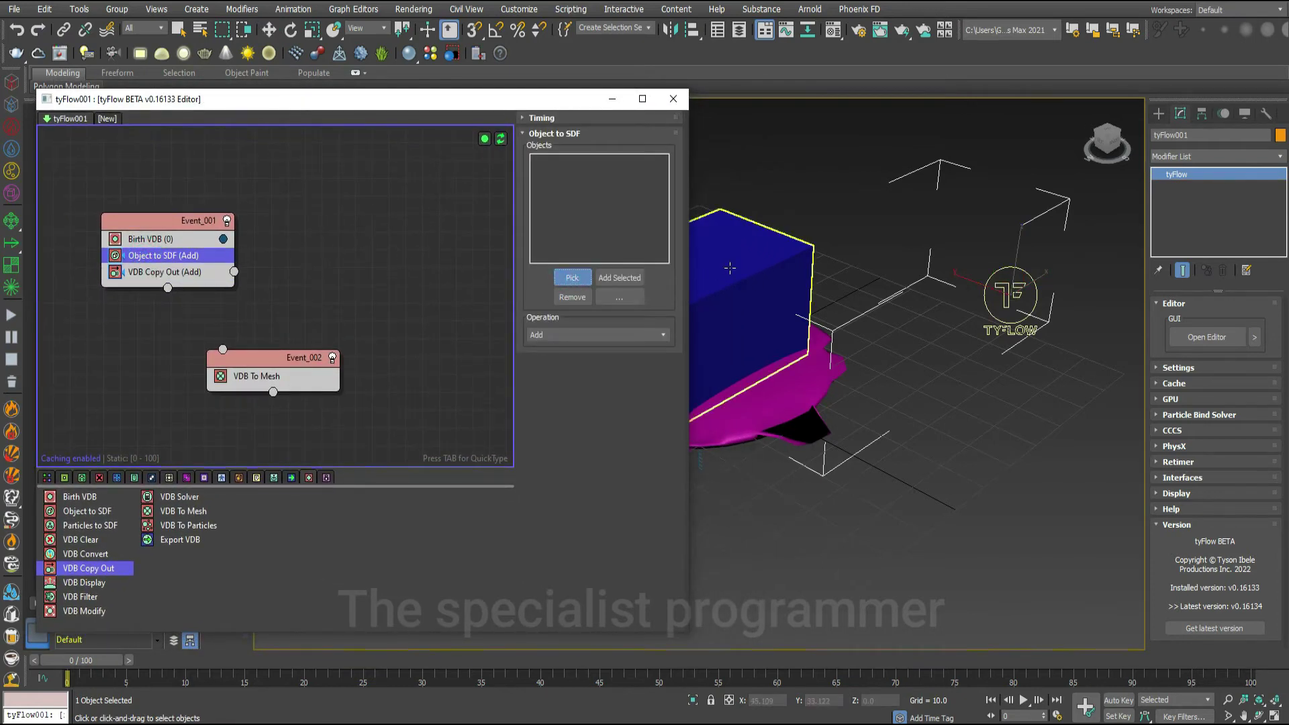
click(738, 264)
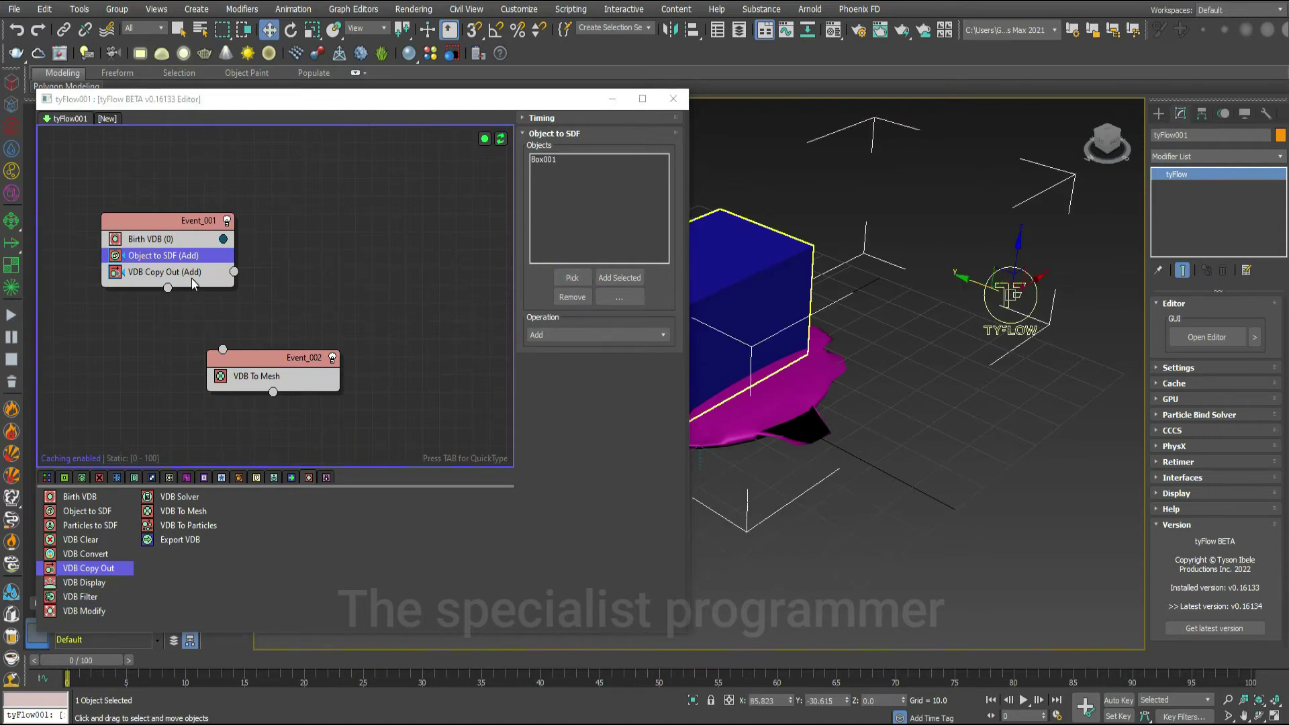
click(168, 224)
Step: Duplicate Event_001 and swap the copy's SDF source from Box001 to Sphere001
right_click(173, 222)
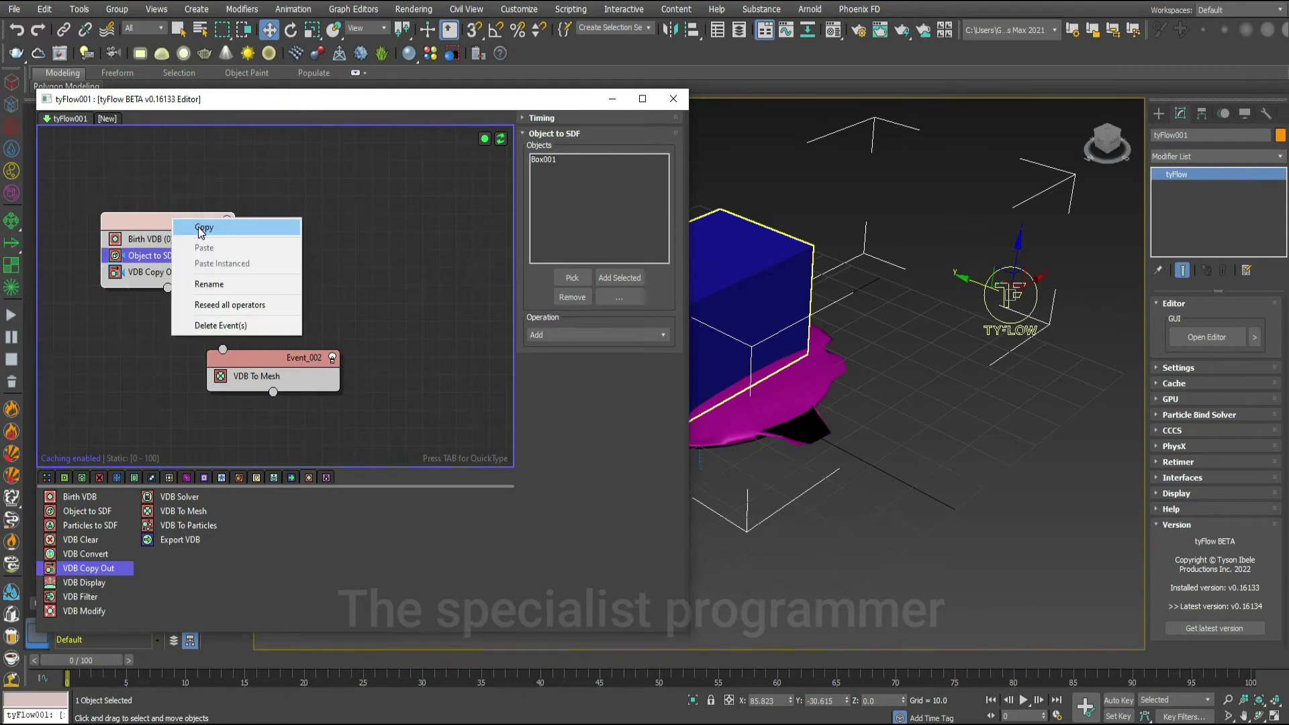
click(328, 232)
right_click(341, 219)
click(380, 228)
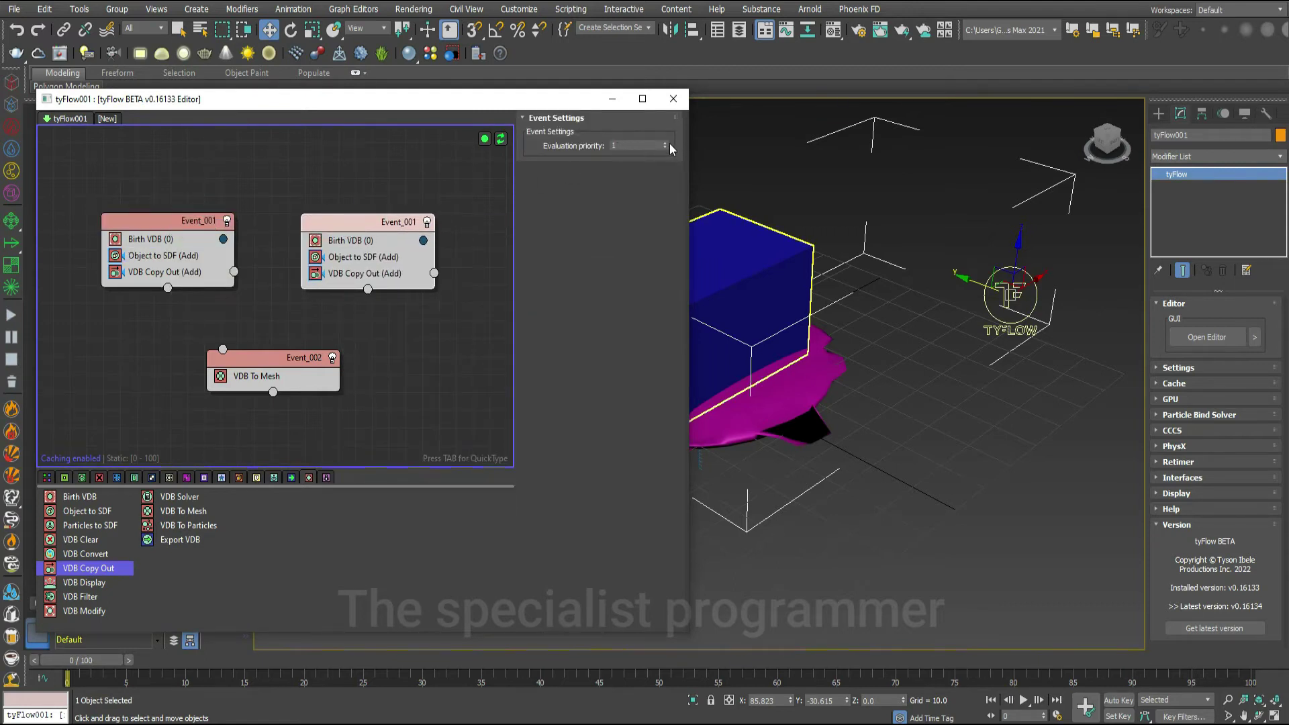
click(373, 256)
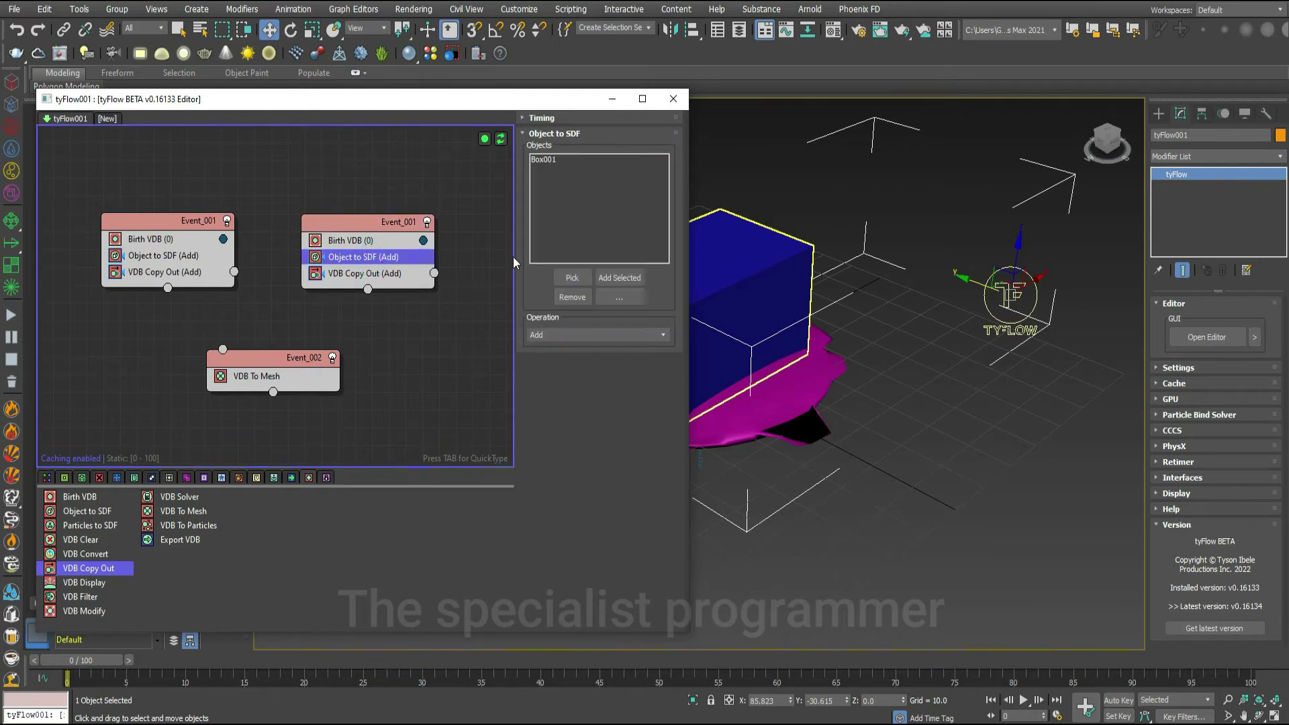
click(545, 160)
click(563, 297)
click(579, 282)
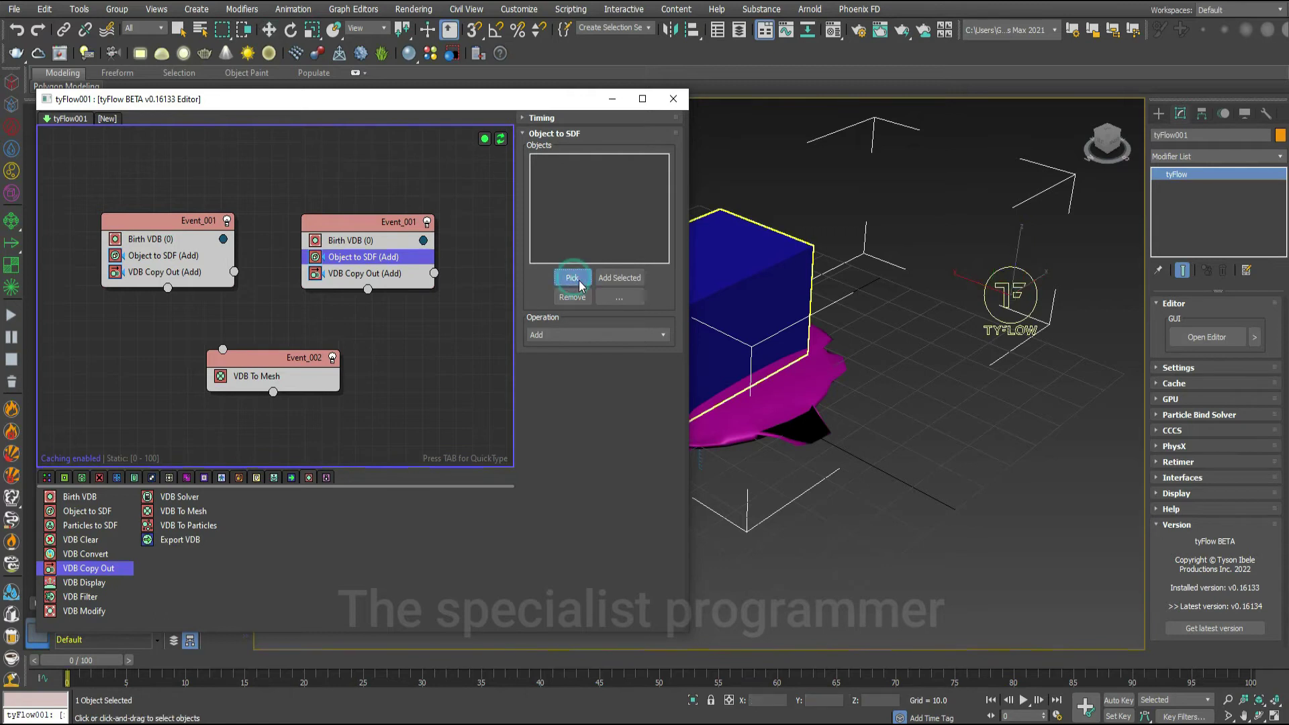
click(792, 392)
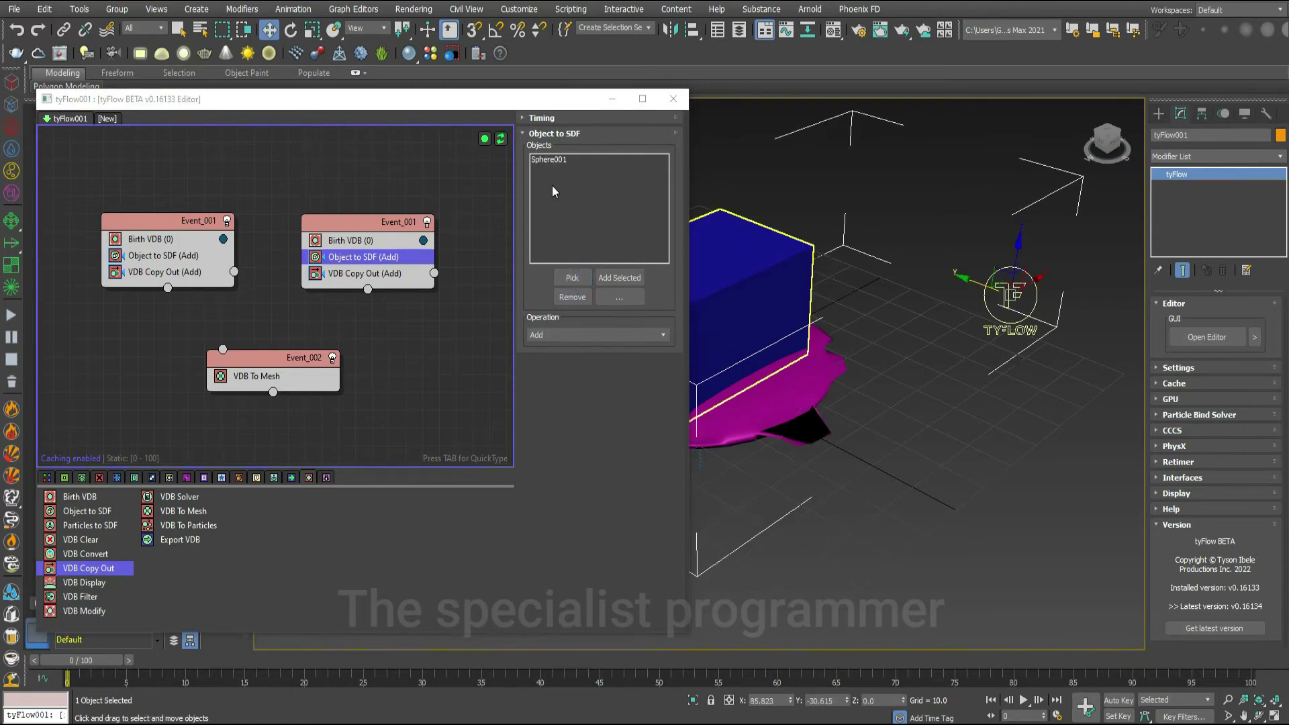
Step: Set the copied VDB Copy Out to Morph SDF with Continuous timing
click(384, 272)
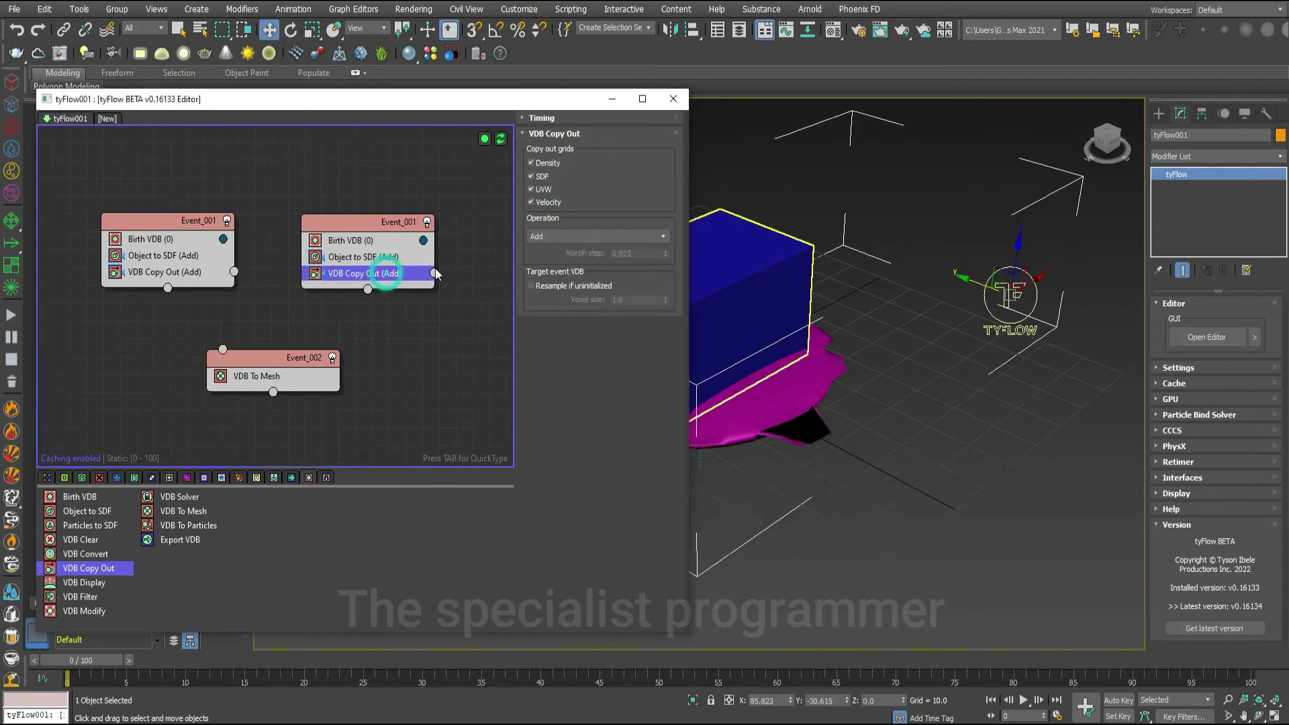
click(598, 237)
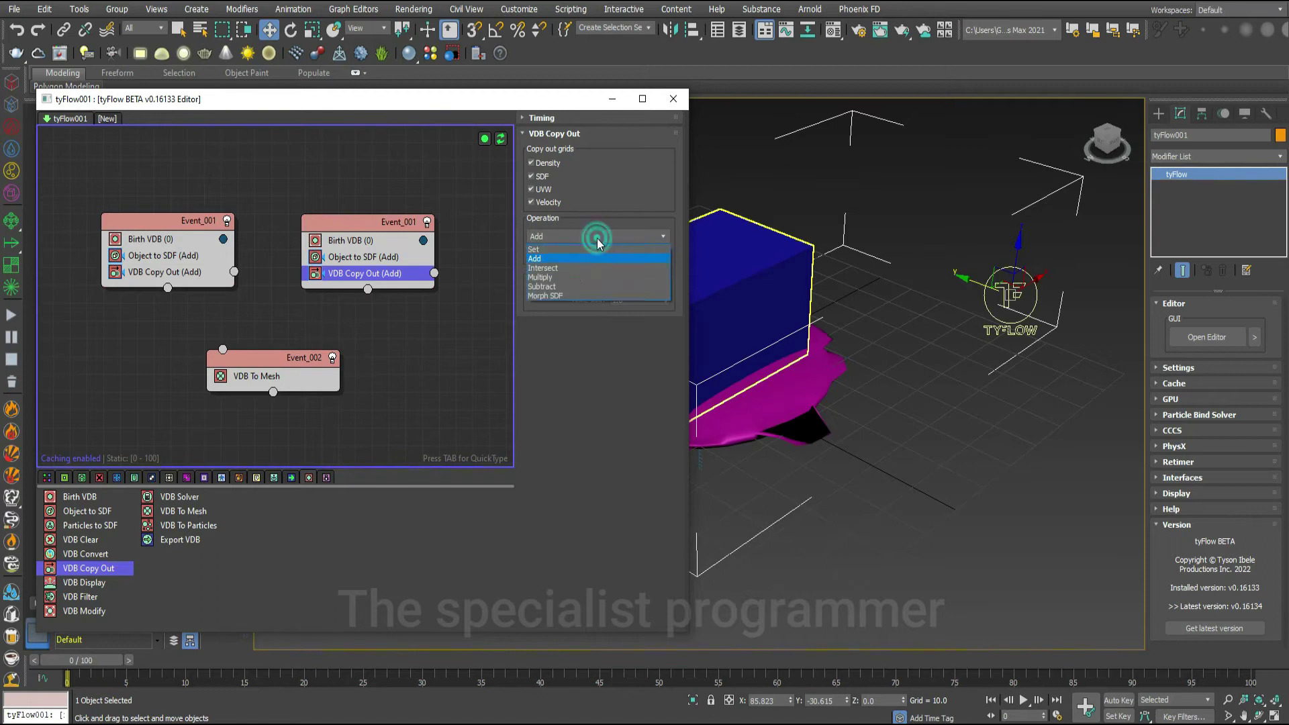
click(551, 296)
click(522, 119)
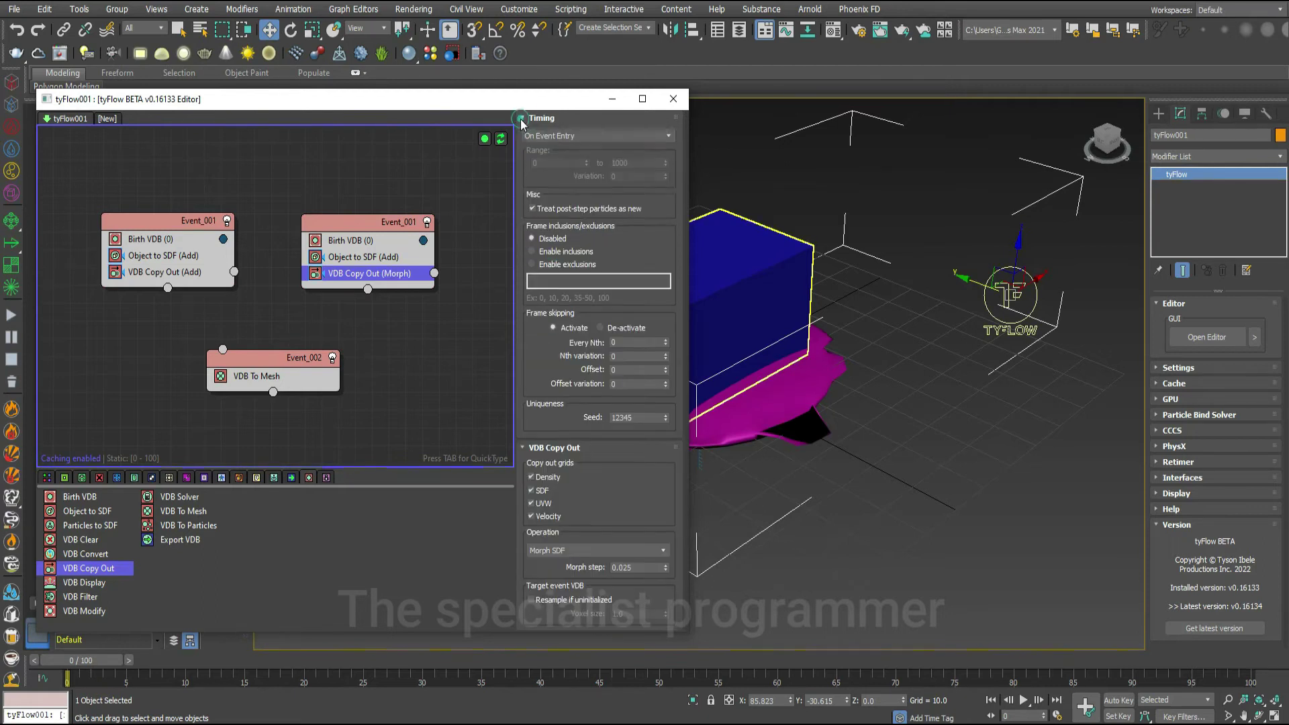
click(547, 139)
click(547, 167)
Step: Wire both VDB Copy Out operators into the VDB To Mesh event, Event_002
drag(250, 318, 223, 349)
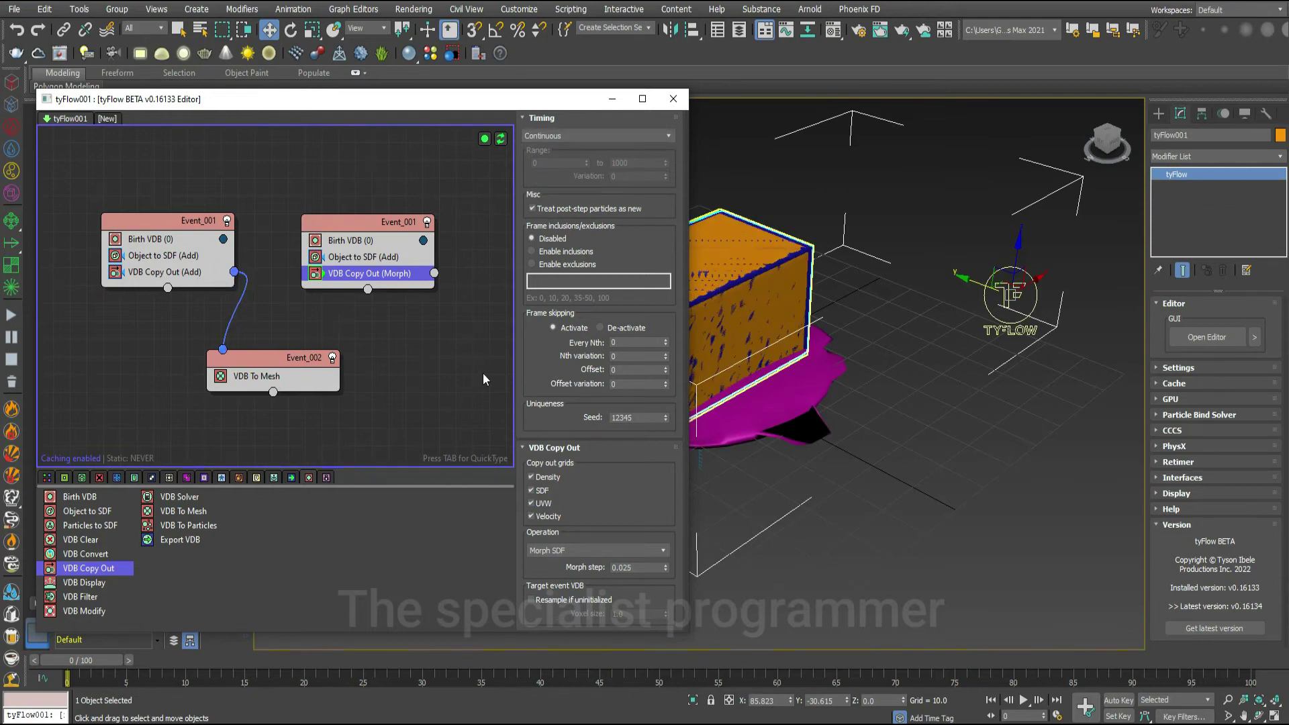
drag(463, 301, 295, 343)
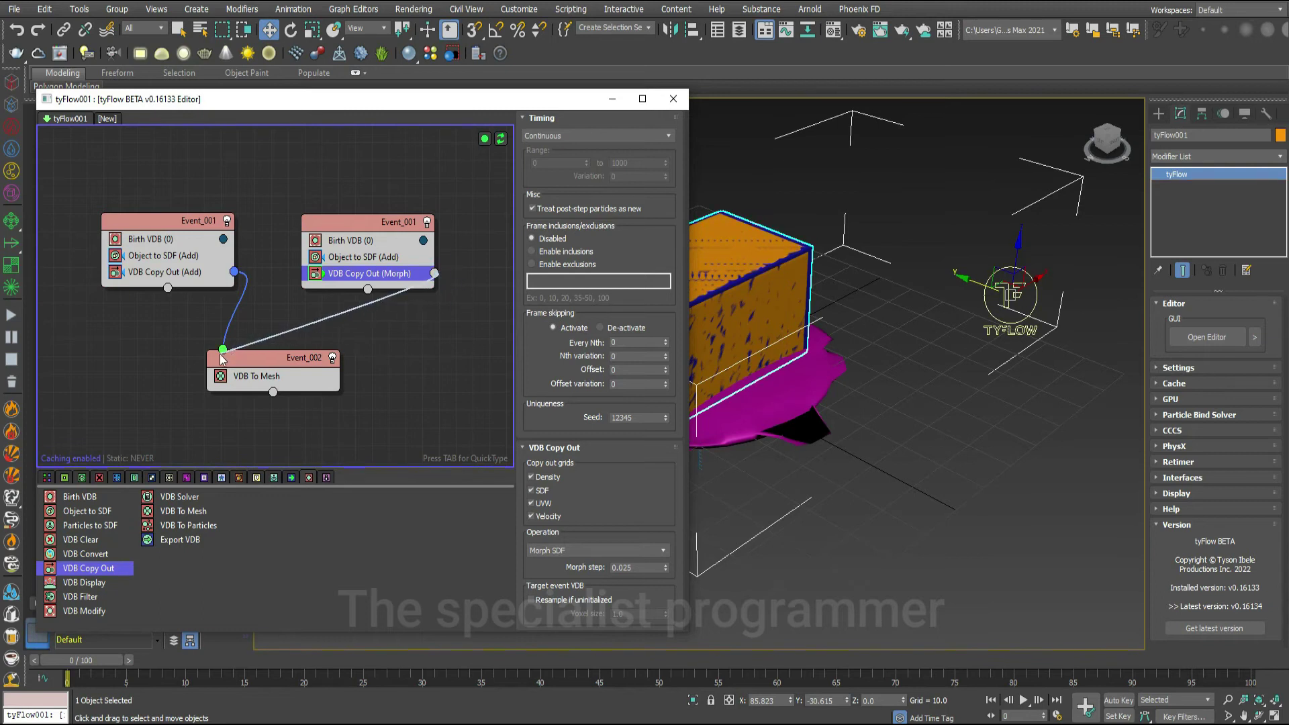
drag(348, 246, 347, 221)
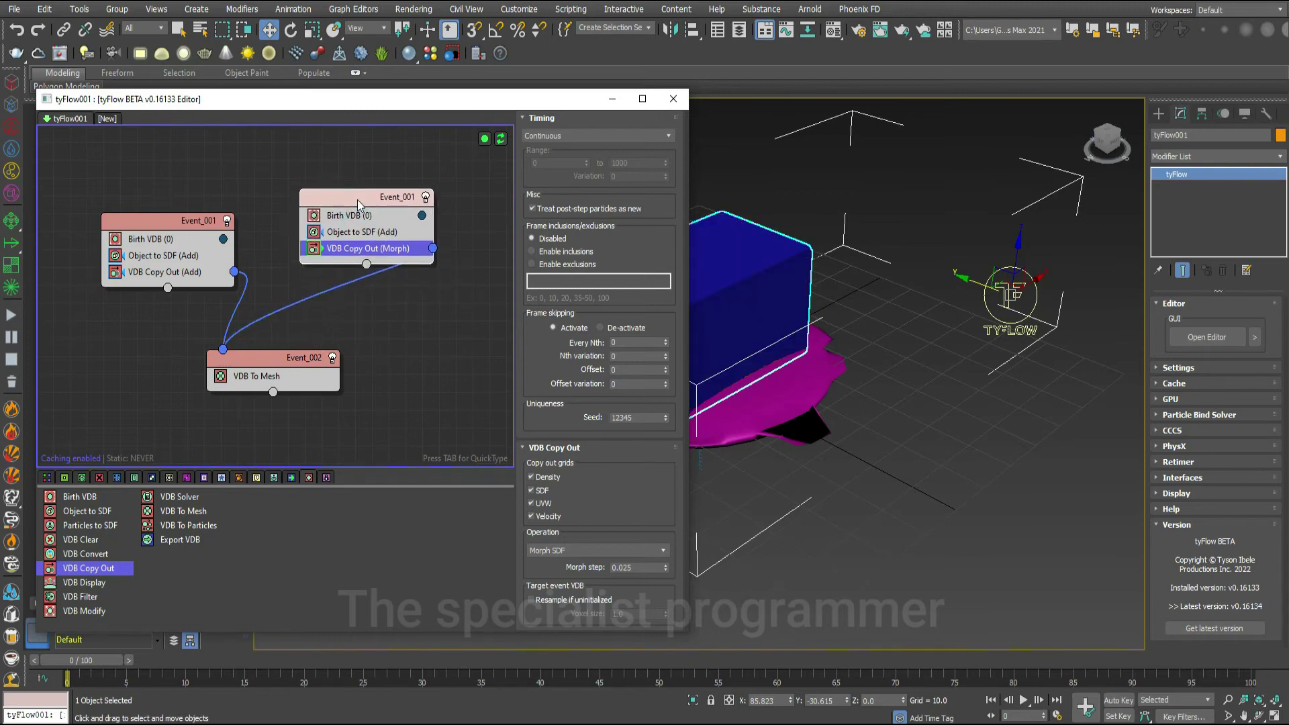
right_click(347, 250)
click(379, 374)
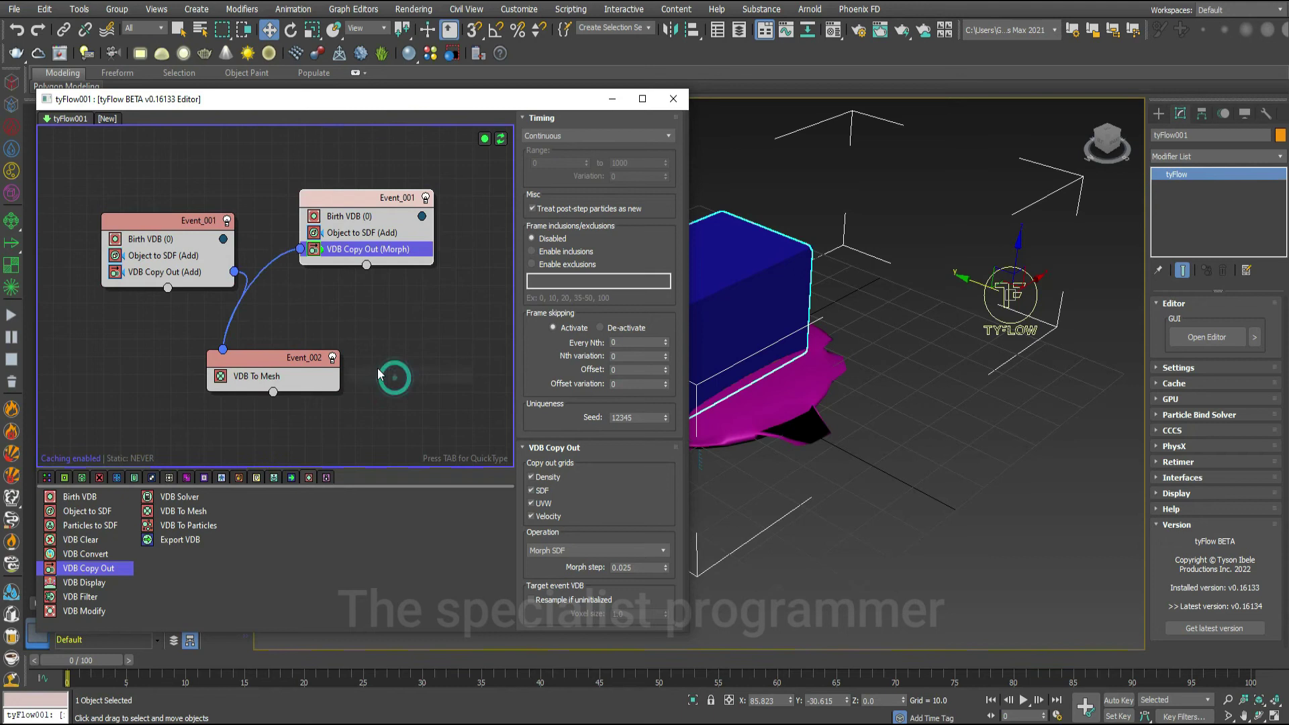
drag(348, 214, 384, 235)
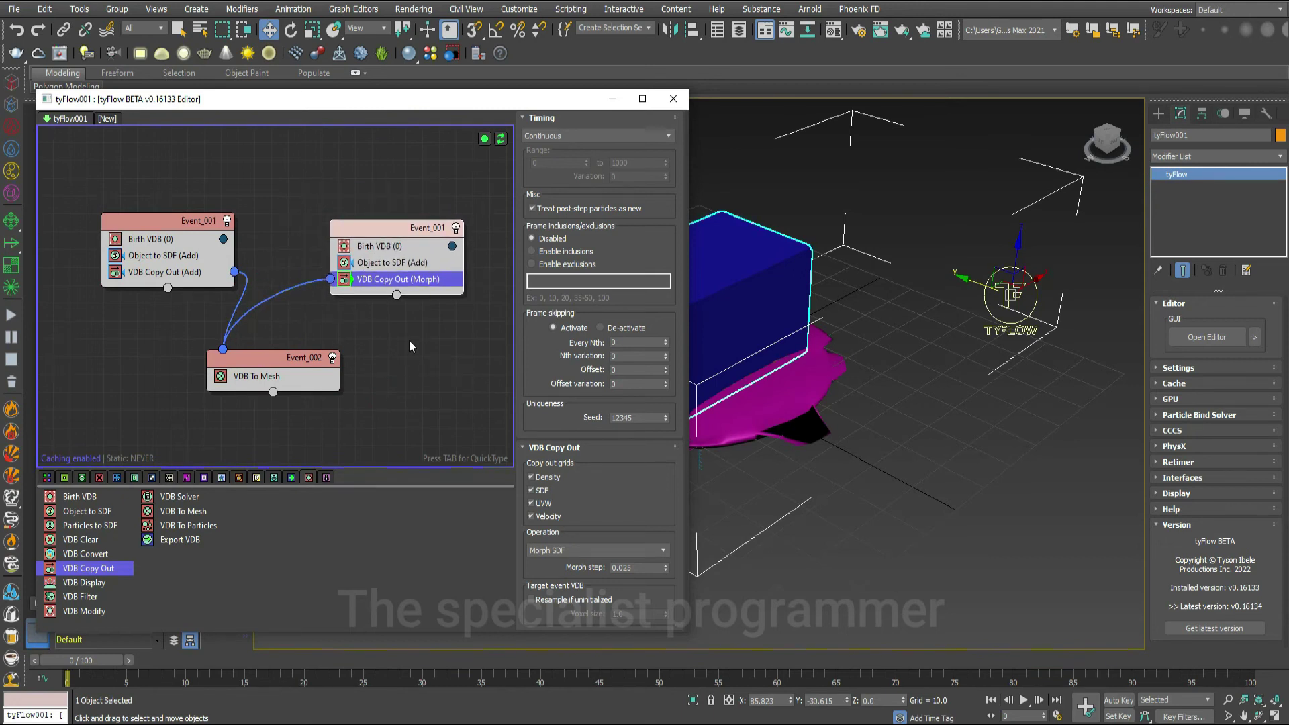
Step: Hide Box001 and Sphere001, then play and stop the animation to preview the morph
mouse_move(465, 101)
mouse_down()
mouse_move(402, 104)
mouse_move(557, 104)
mouse_up()
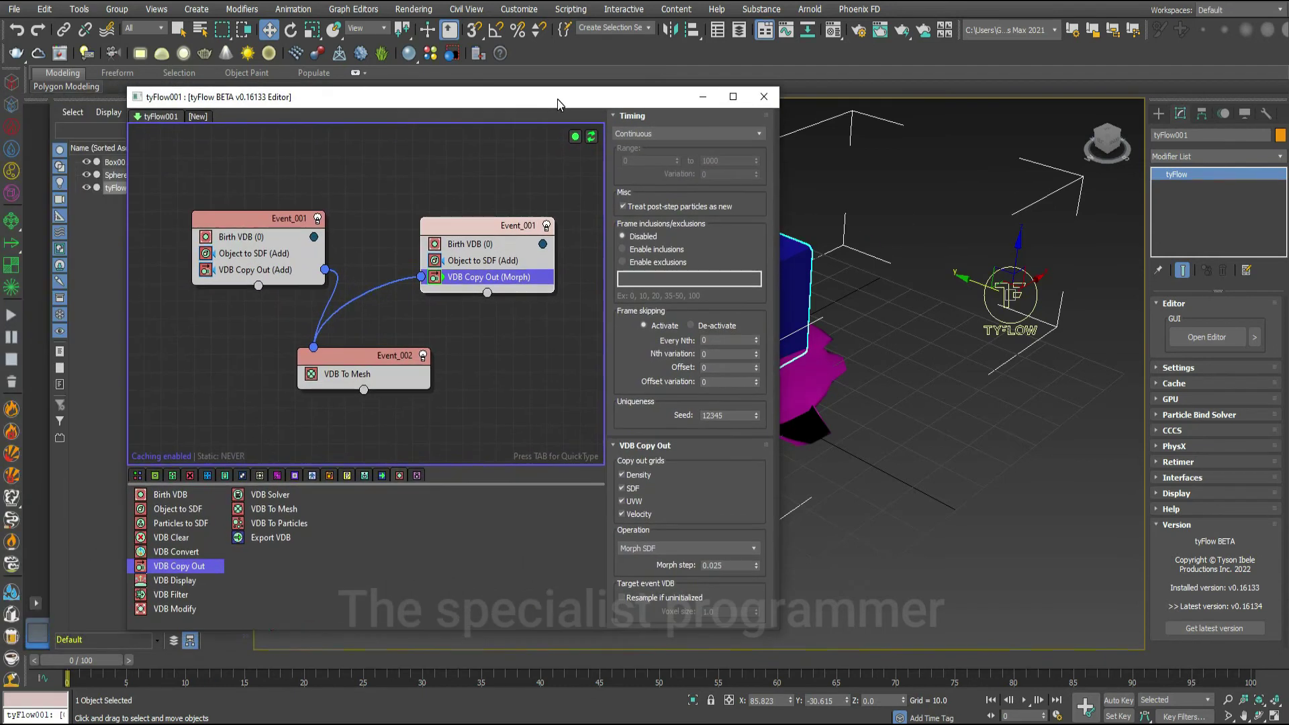
mouse_move(305, 111)
mouse_down()
mouse_move(236, 265)
mouse_move(231, 373)
mouse_up()
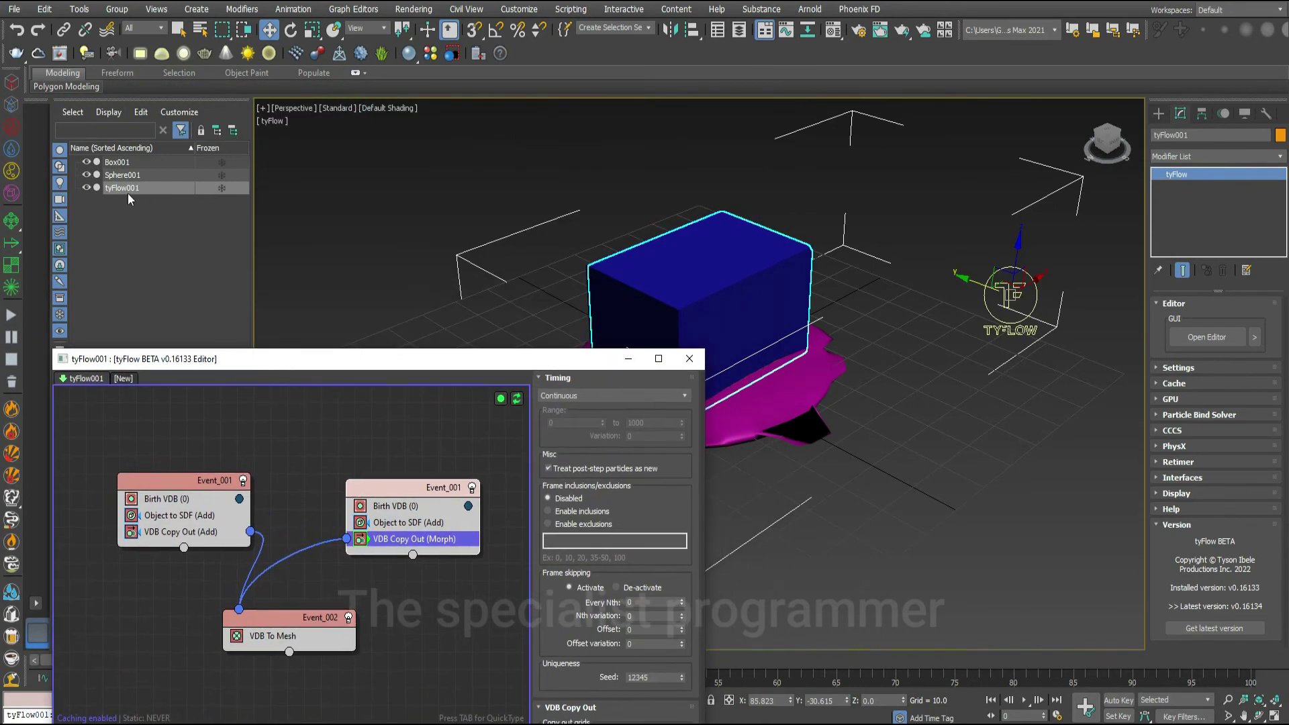
click(86, 161)
click(86, 174)
mouse_move(346, 365)
mouse_down()
mouse_move(305, 248)
mouse_move(173, 50)
mouse_up()
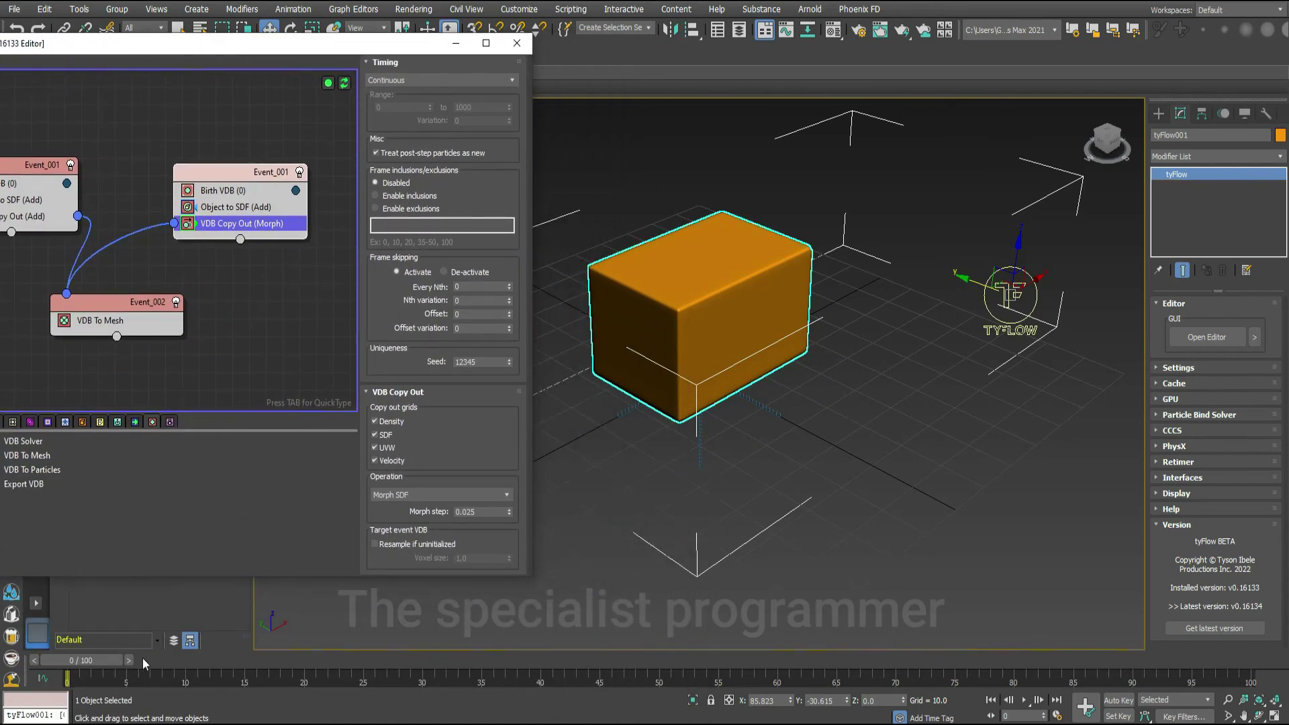
click(1022, 701)
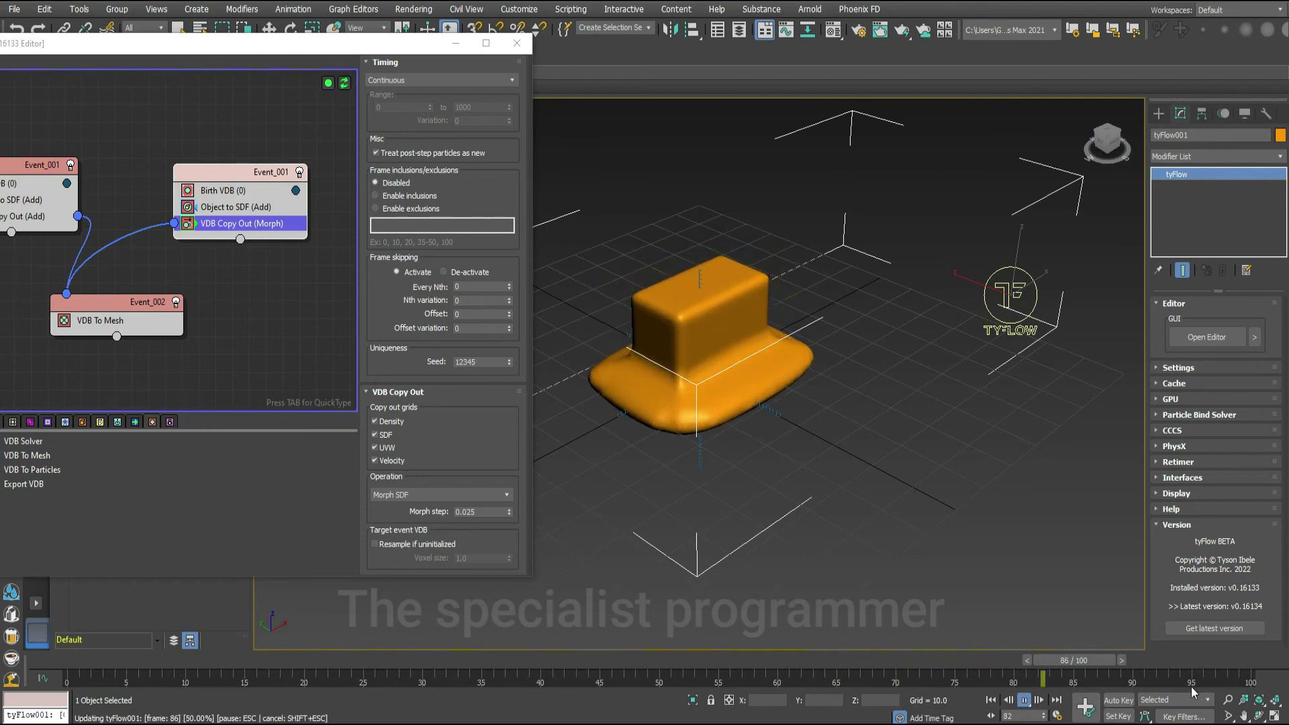
click(1033, 702)
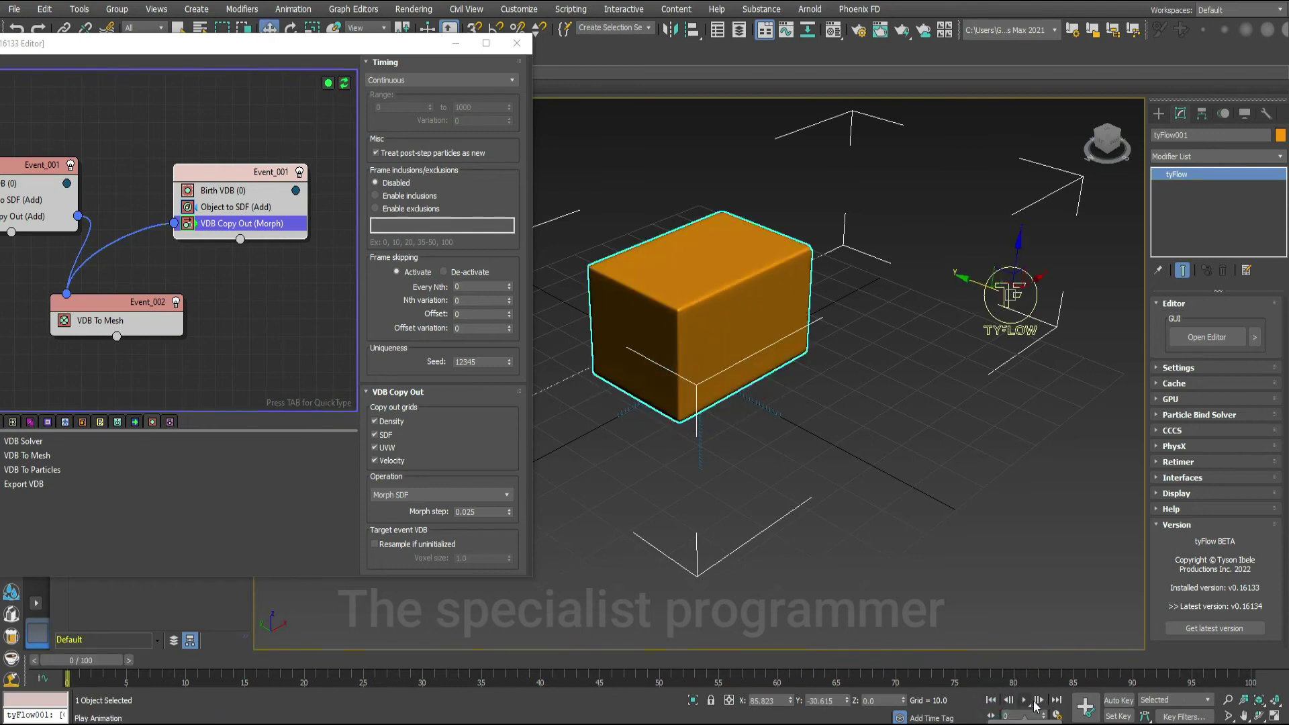
Step: Set the animation length to 300 frames in Time Configuration and play the morph
right_click(1034, 703)
drag(731, 387, 703, 388)
text(300)
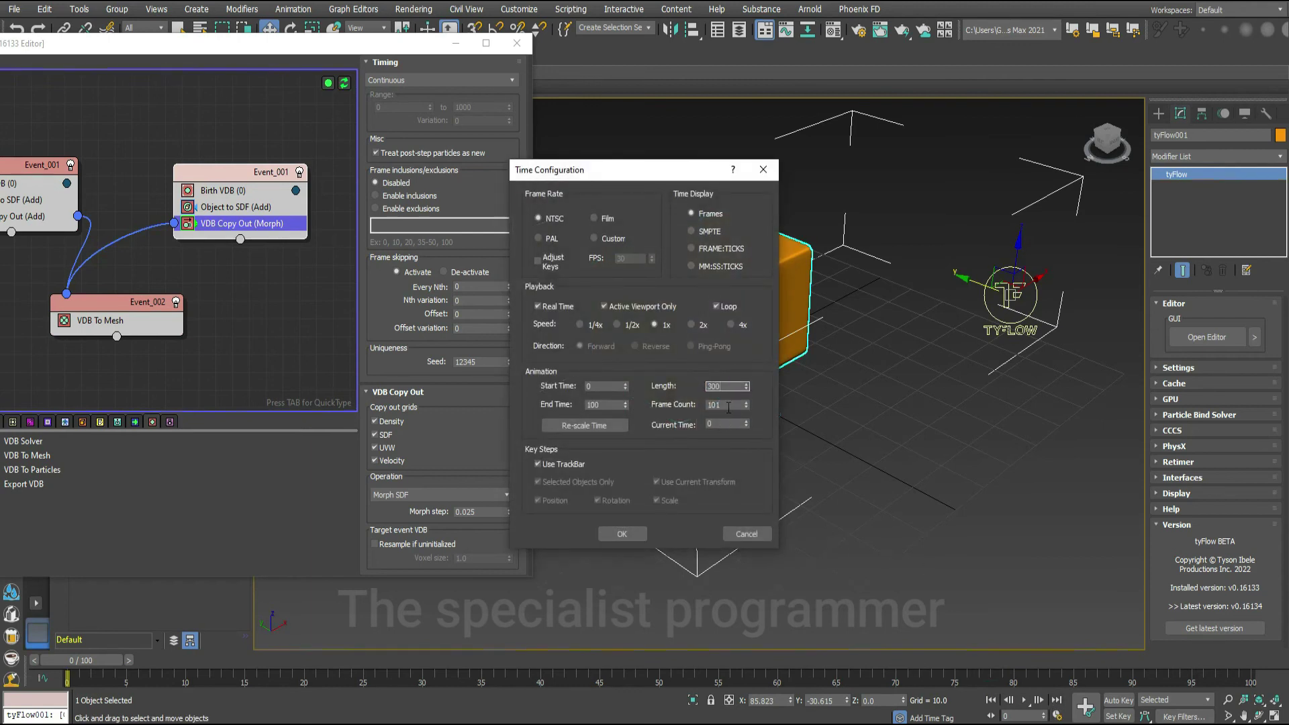
click(622, 533)
click(1023, 700)
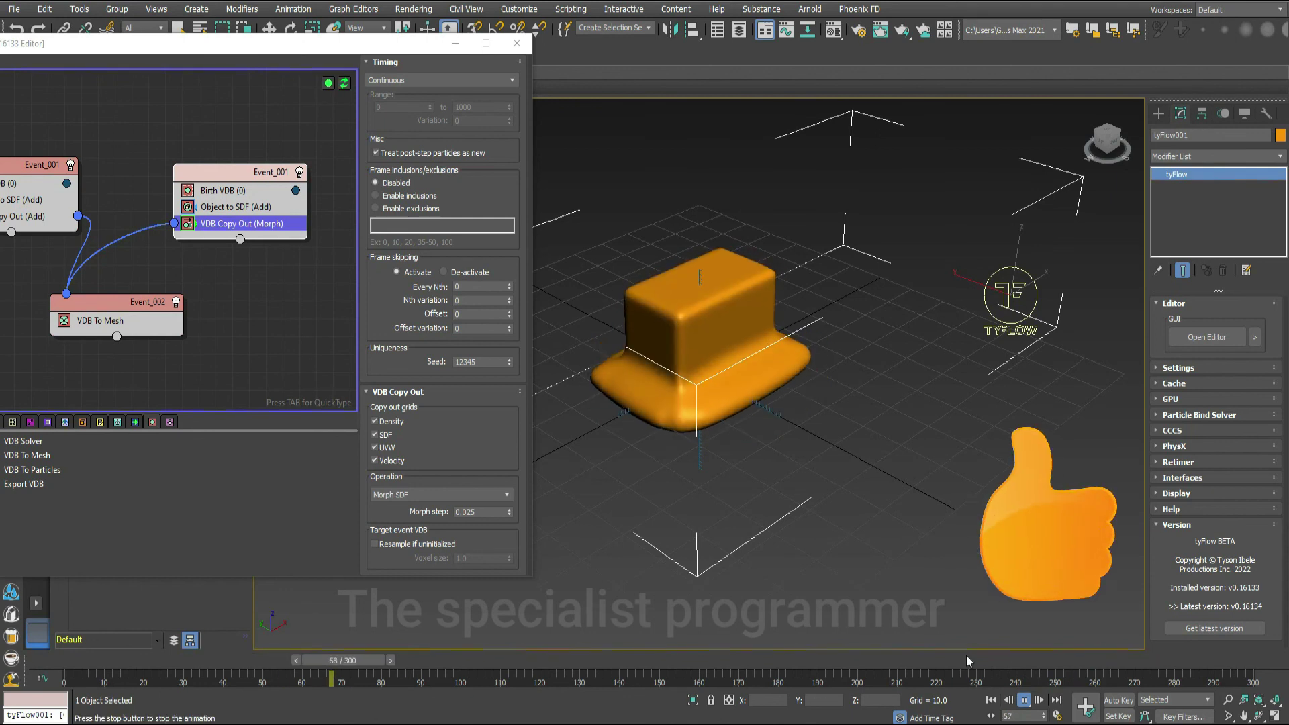
drag(321, 47, 352, 57)
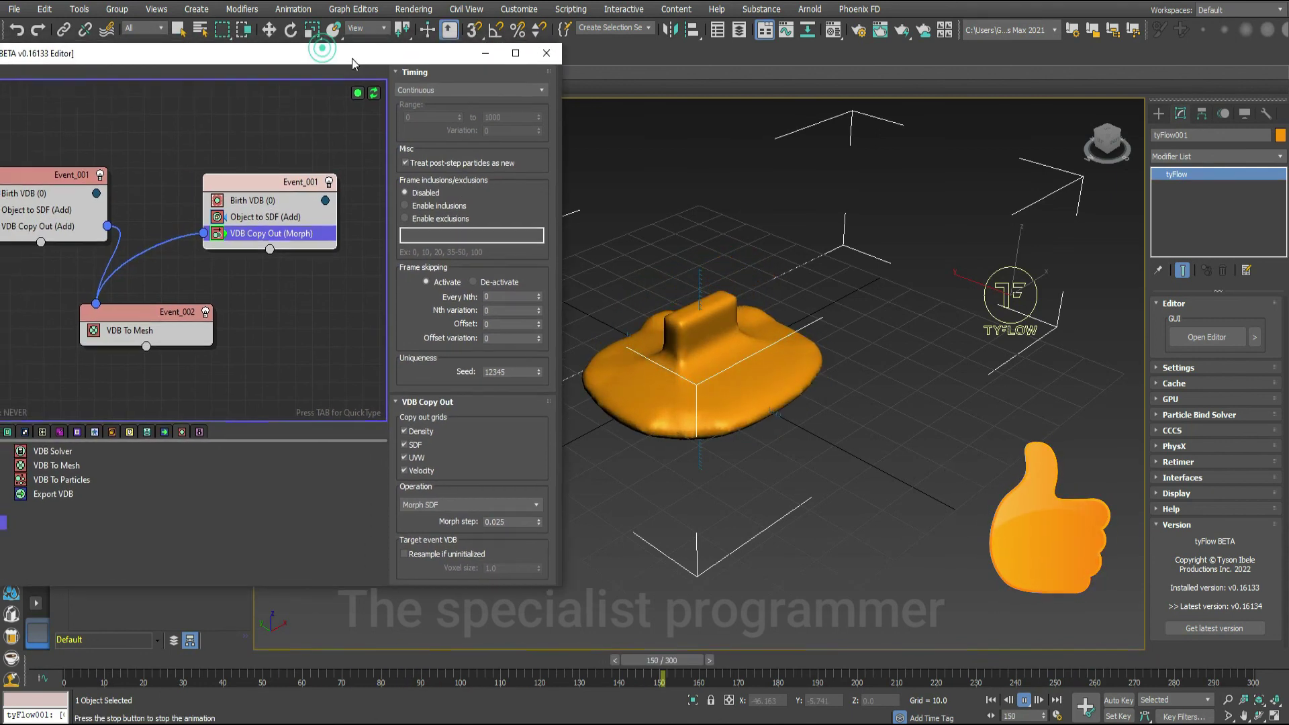